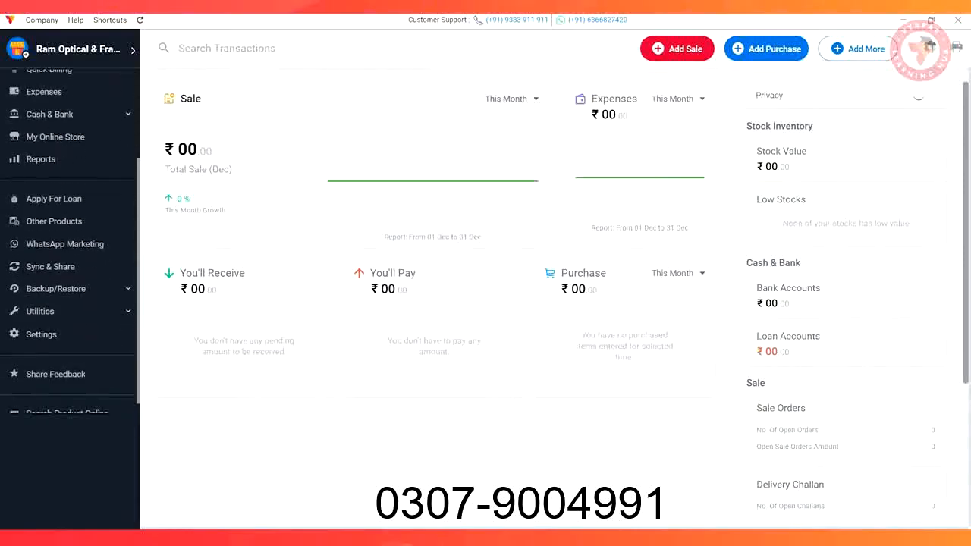
In the item settings, enable MRP, sale price calculation from MRP and discount, and MRP for batch tracking.
{"action": "left_click", "coordinate": [41, 334]}
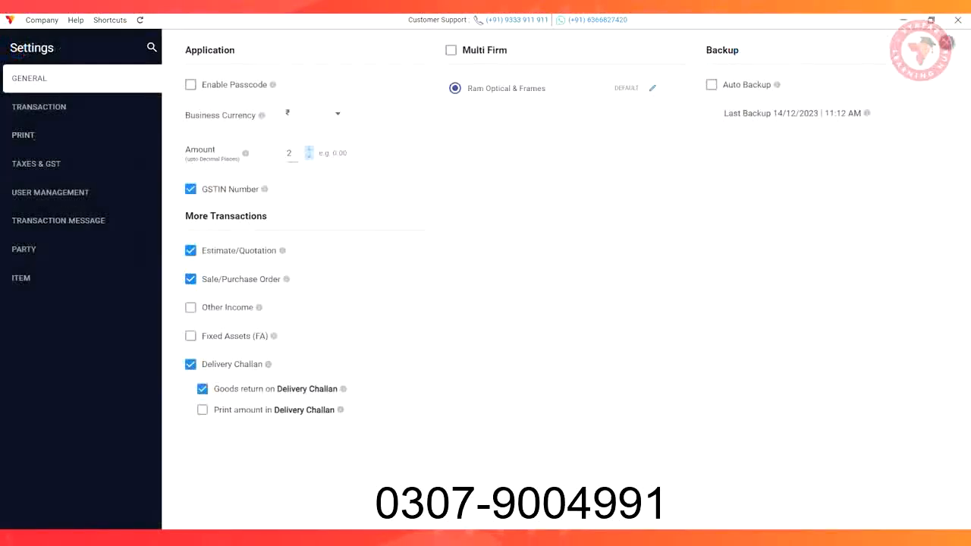
{"action": "left_click", "coordinate": [25, 278]}
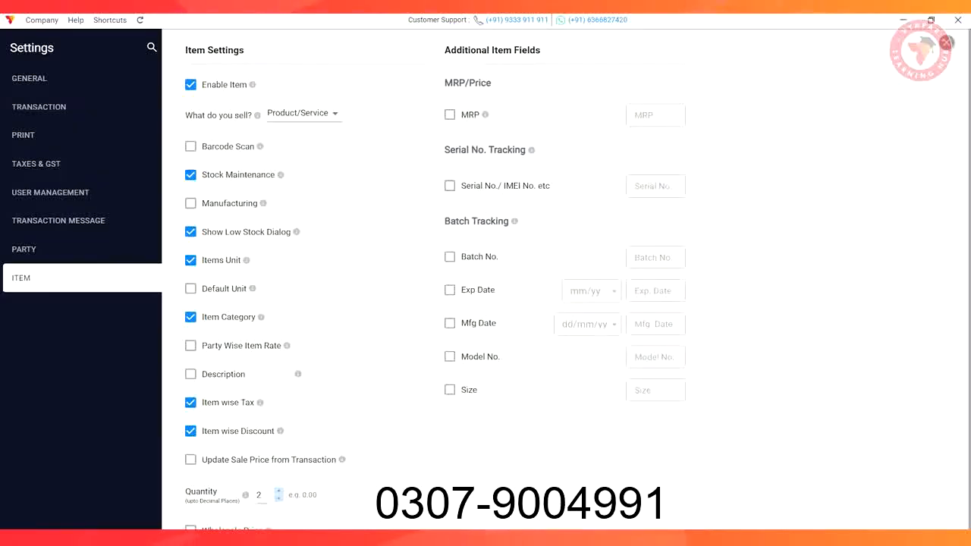
{"action": "left_click", "coordinate": [450, 115]}
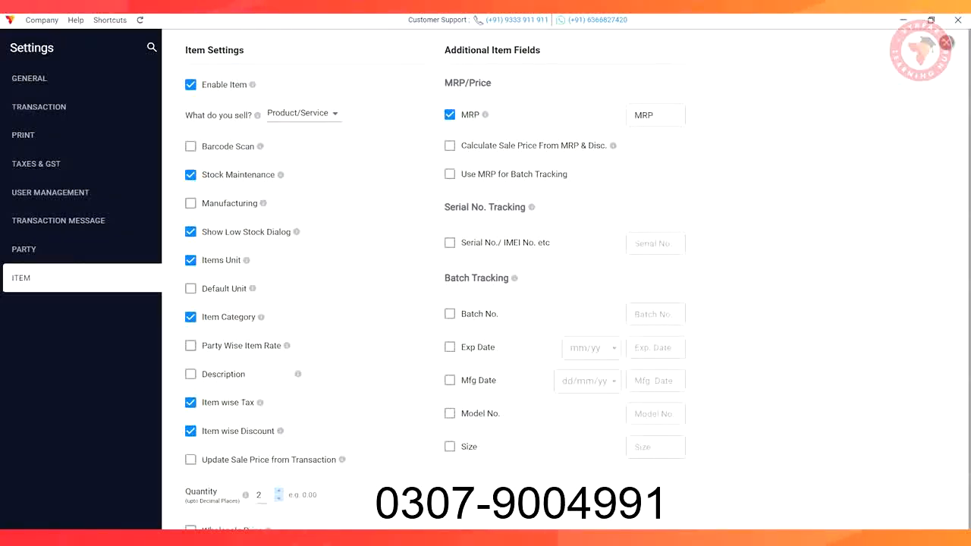
{"action": "left_click", "coordinate": [449, 145]}
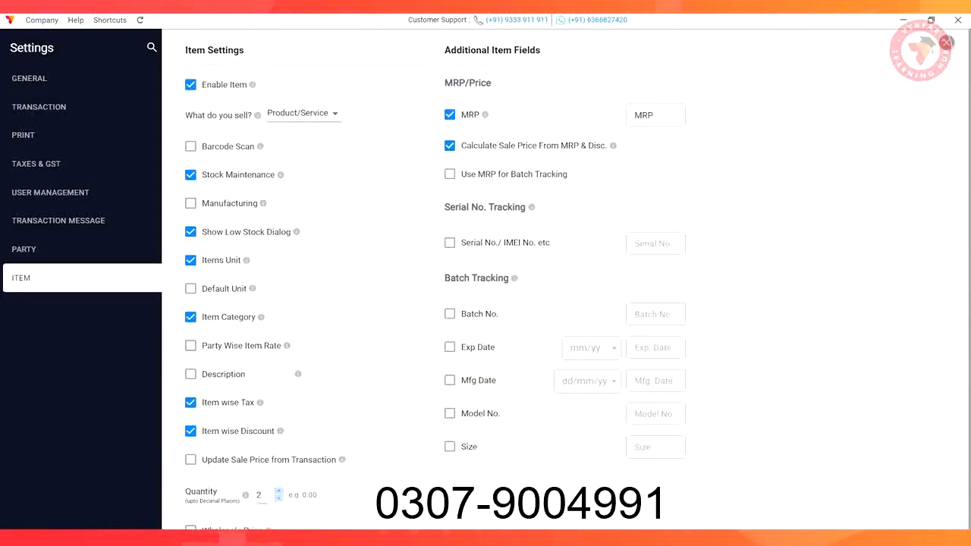
{"action": "left_click", "coordinate": [450, 174]}
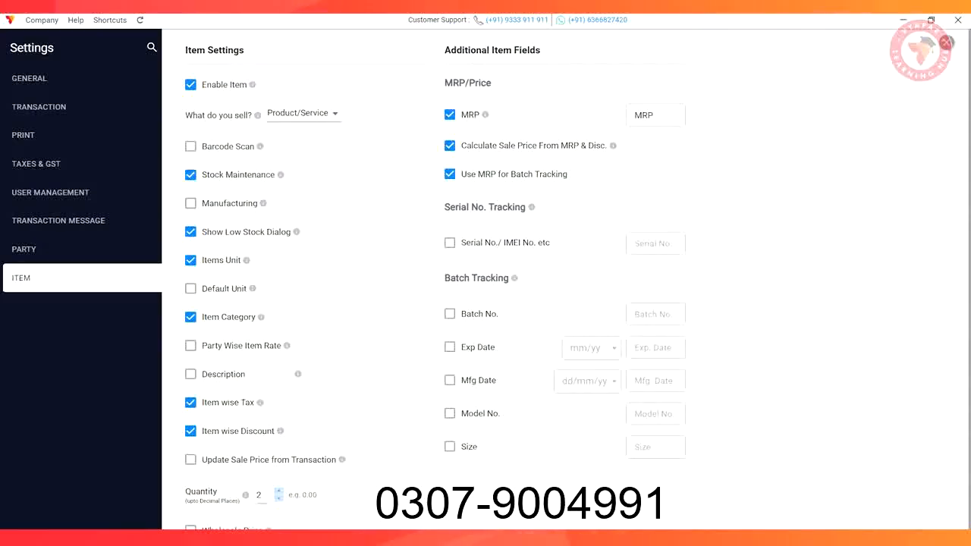
Enable the Batch No., Model No. and Size item fields and label them Brand, Colour and Dimensions.
{"action": "left_click", "coordinate": [449, 314]}
{"action": "triple_click", "coordinate": [655, 314]}
{"action": "type", "text": "Brand"}
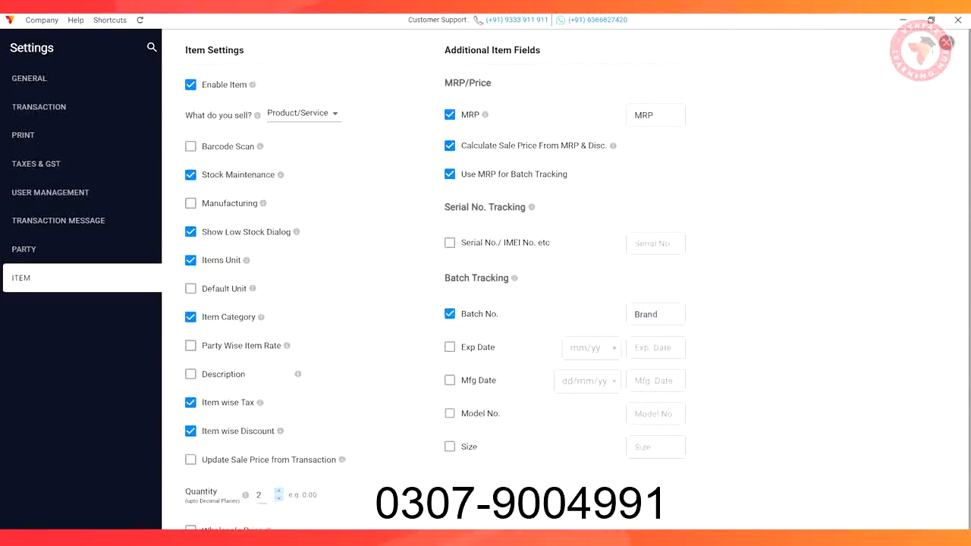
{"action": "left_click", "coordinate": [450, 414]}
{"action": "triple_click", "coordinate": [655, 414]}
{"action": "type", "text": "Colour"}
{"action": "left_click", "coordinate": [449, 447]}
{"action": "triple_click", "coordinate": [656, 447]}
{"action": "type", "text": "Di"}
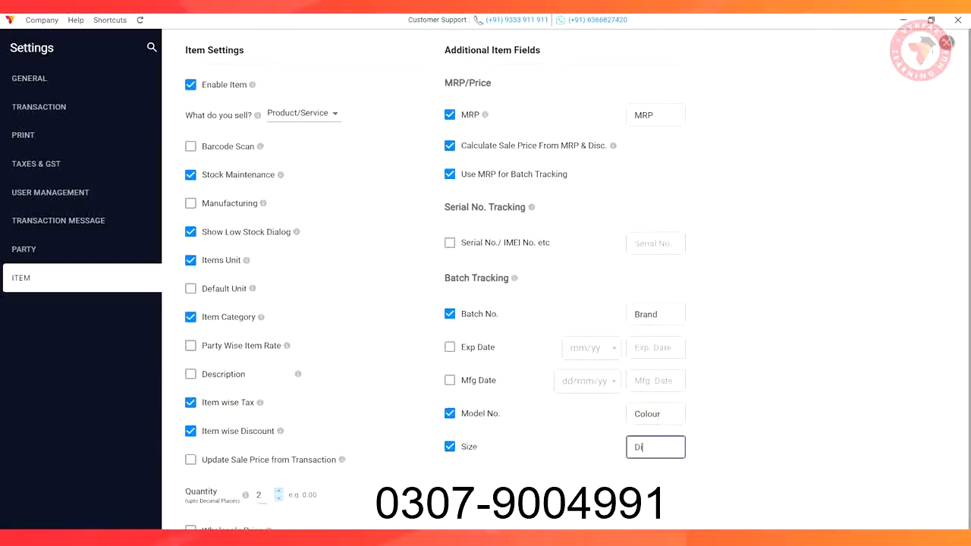
{"action": "type", "text": "mensions"}
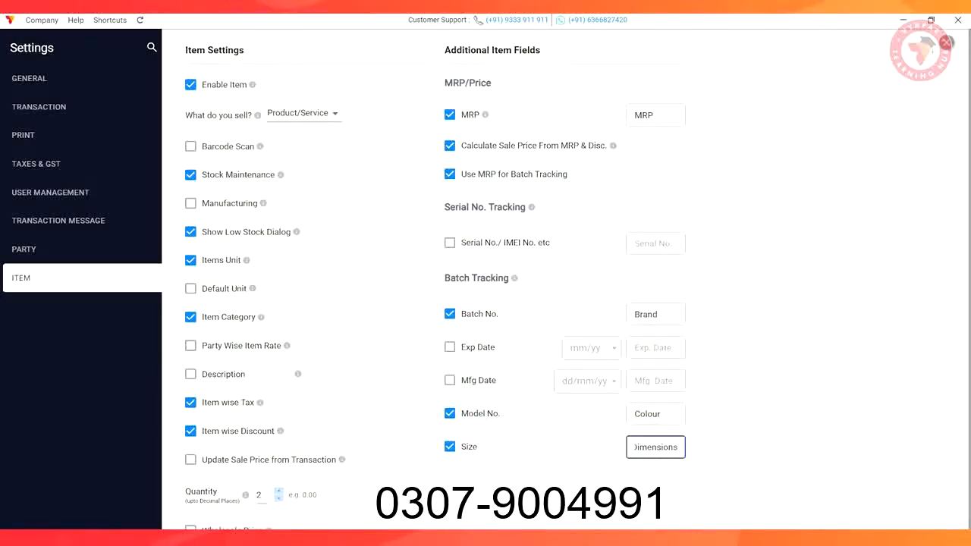
{"action": "key", "text": "Tab"}
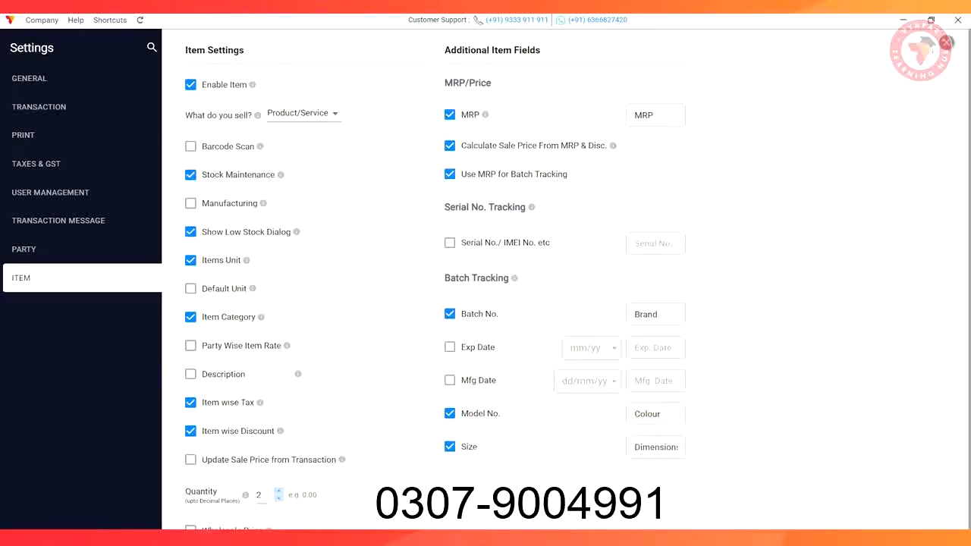
Enable the item Description field, open its label for editing and leave the label as it is.
{"action": "left_click", "coordinate": [190, 374]}
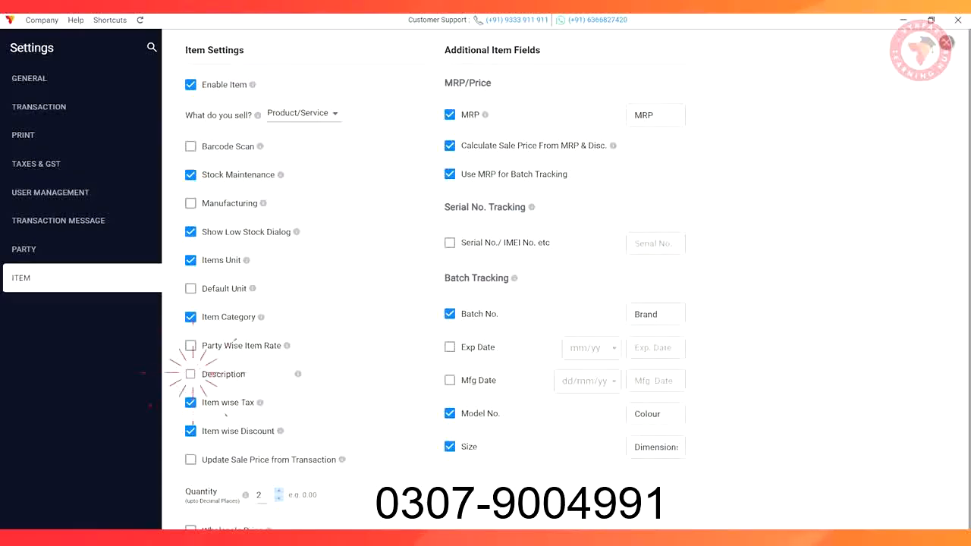
{"action": "left_click", "coordinate": [272, 374]}
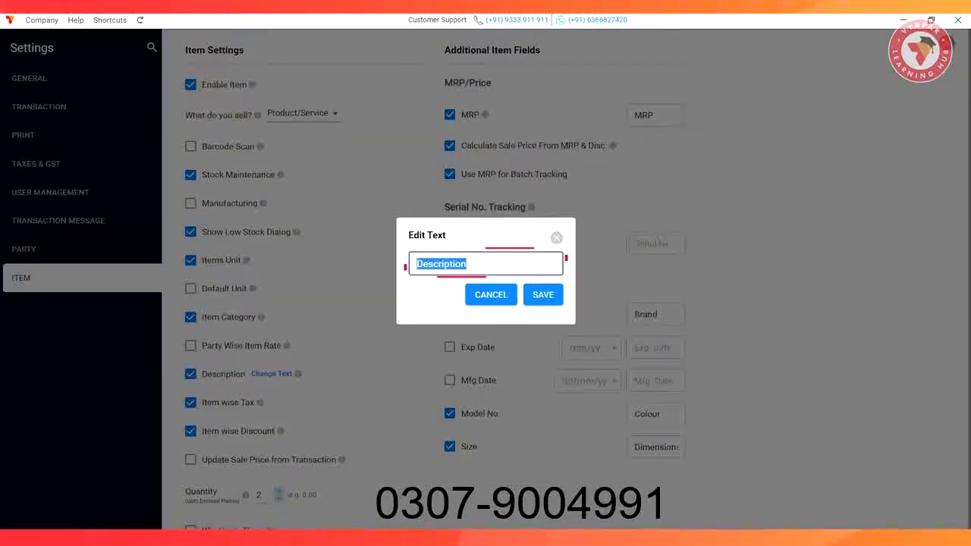
{"action": "key", "text": "Escape"}
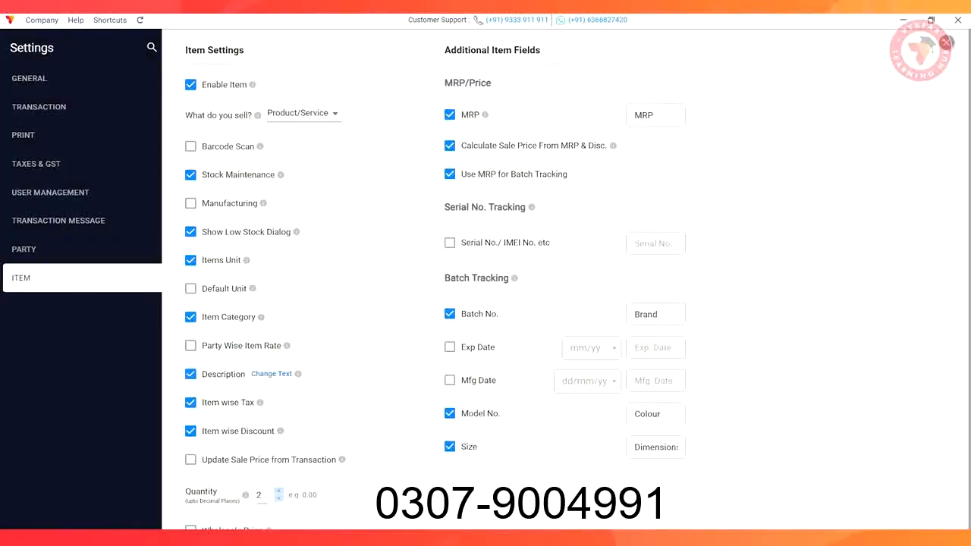
In the transaction settings, enable the first additional transaction field and name it Prescribed By.
{"action": "left_click", "coordinate": [76, 106]}
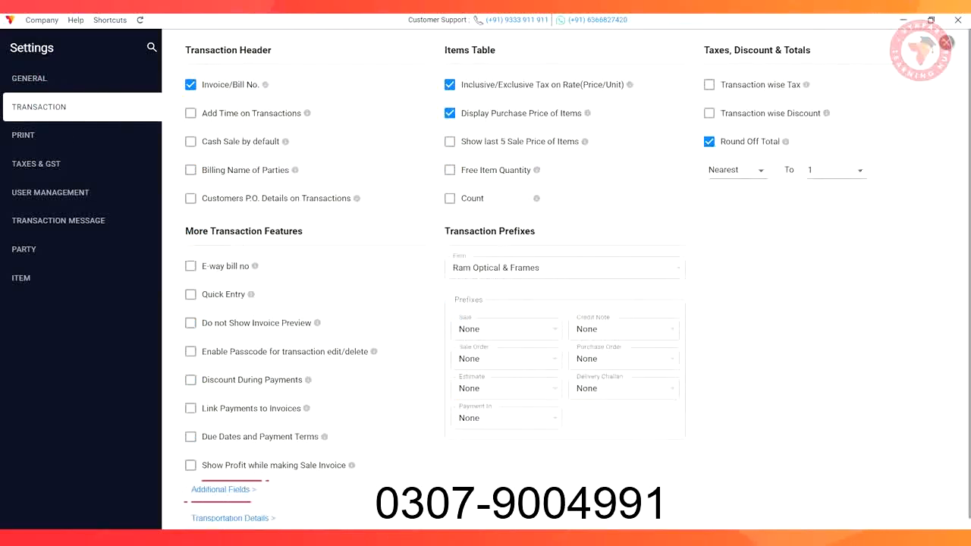
{"action": "scroll", "coordinate": [565, 281], "scroll_direction": "down", "scroll_amount": 1}
{"action": "left_click", "coordinate": [222, 458]}
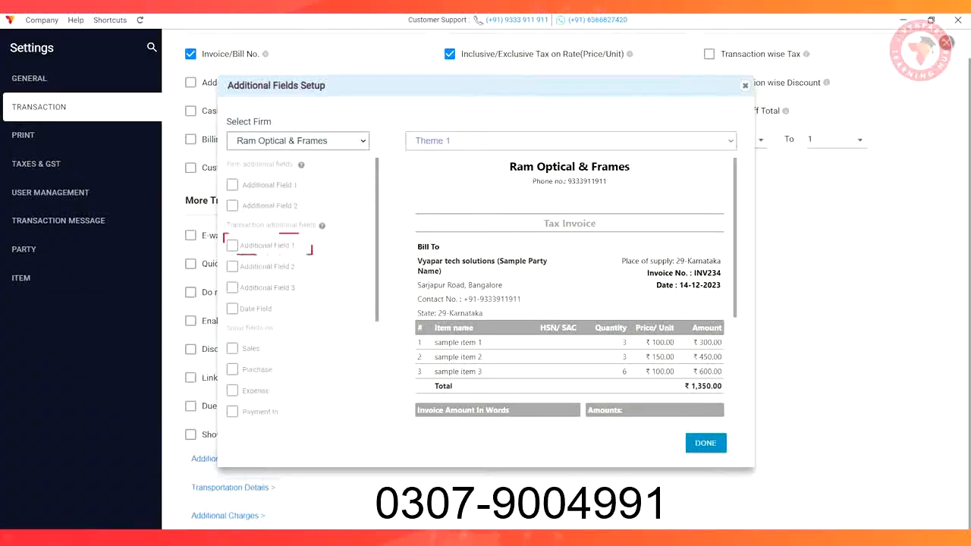
{"action": "left_click", "coordinate": [232, 245]}
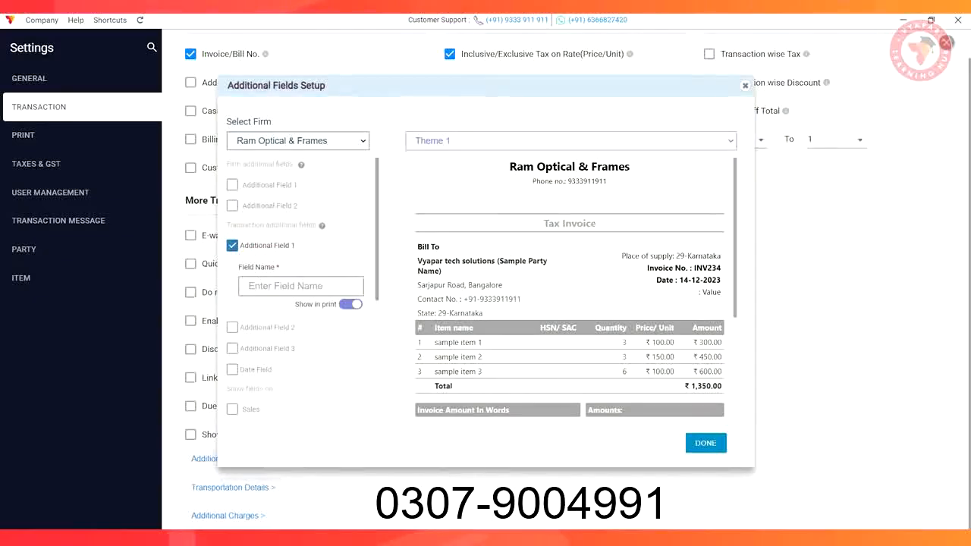
{"action": "type", "text": "Prescribed By"}
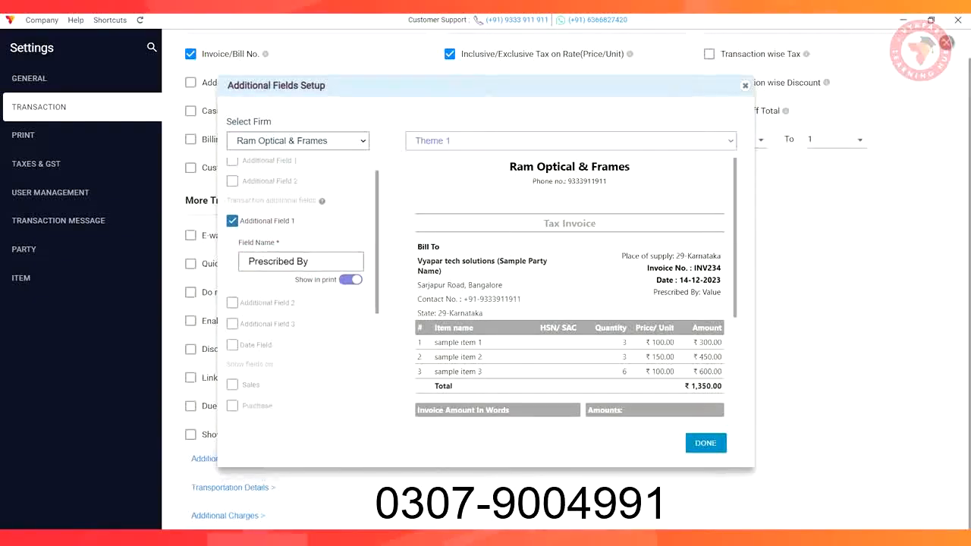
{"action": "scroll", "coordinate": [300, 288], "scroll_direction": "down", "scroll_amount": 3}
{"action": "left_click", "coordinate": [232, 295]}
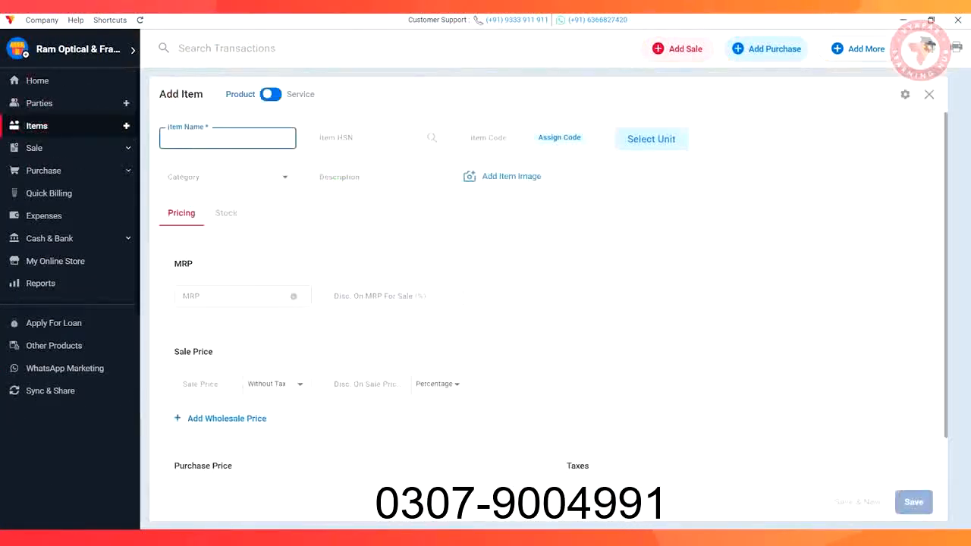
Enter the new product's name Lenskart Blu, HSN 1234 and item code 54321.
{"action": "type", "text": "Lenskart Blu"}
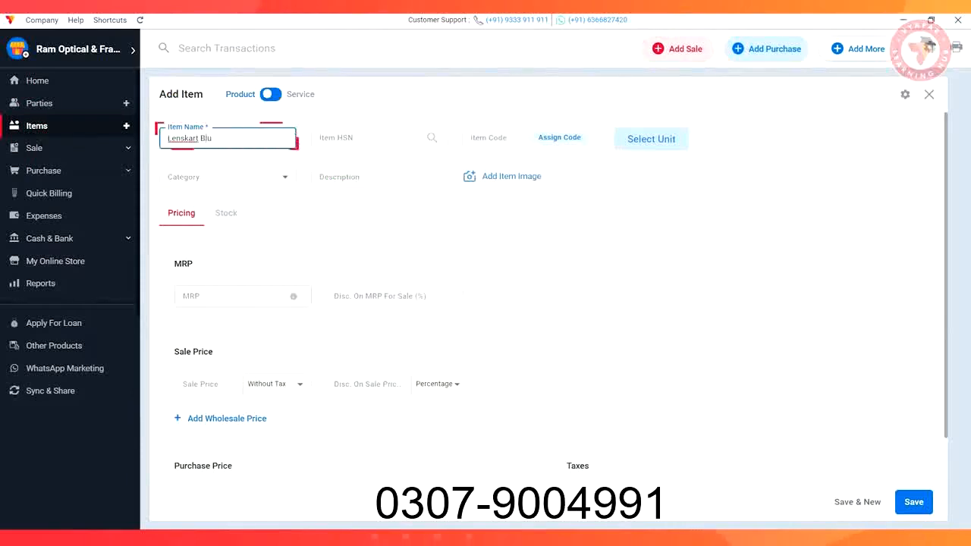
{"action": "left_click", "coordinate": [364, 138]}
{"action": "type", "text": "1234"}
{"action": "left_click", "coordinate": [501, 138]}
{"action": "type", "text": "54321"}
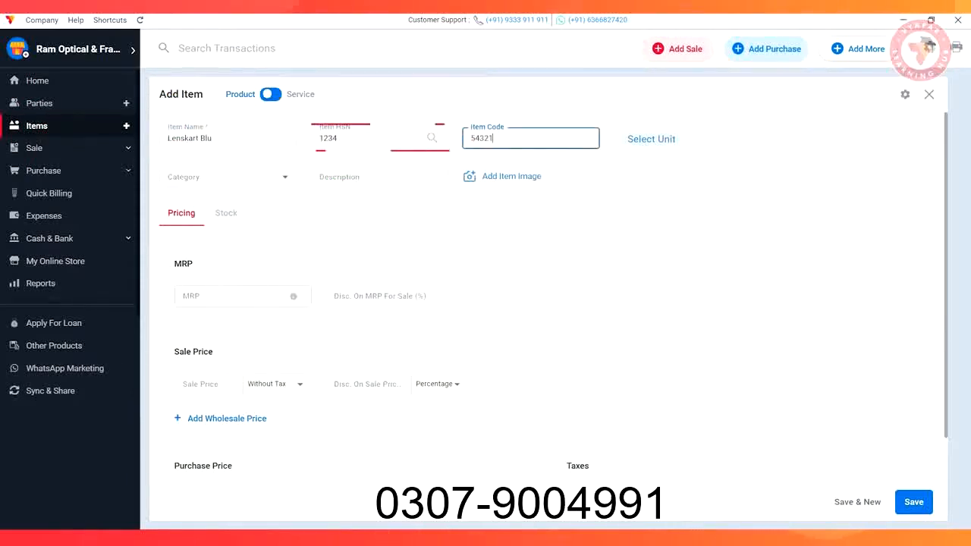
Assign PAC as the base unit of the new item.
{"action": "left_click", "coordinate": [651, 139]}
{"action": "left_click", "coordinate": [422, 271]}
{"action": "left_click", "coordinate": [397, 454]}
{"action": "left_click", "coordinate": [592, 311]}
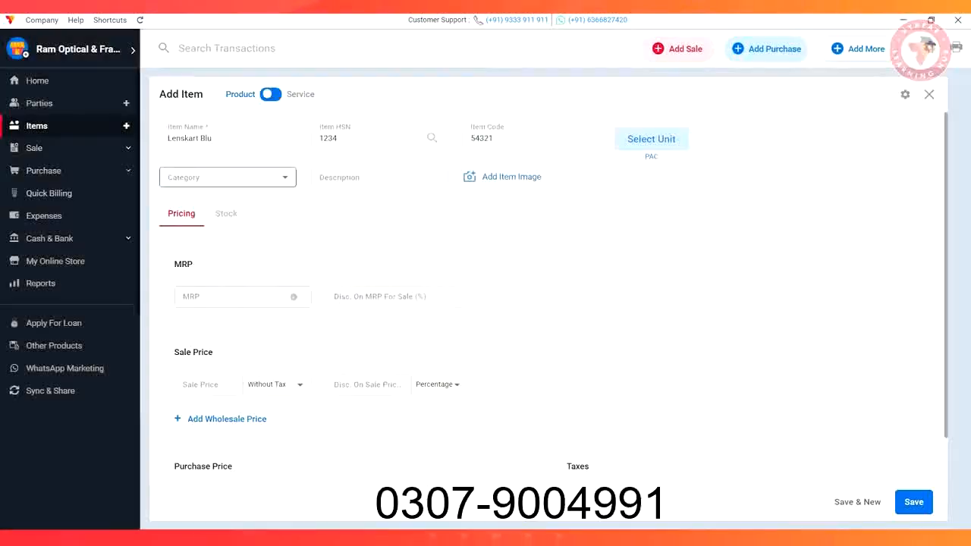
Create the category Lenskart for the item and enter the description UV protection Lens.
{"action": "left_click", "coordinate": [227, 176]}
{"action": "left_click", "coordinate": [225, 205]}
{"action": "type", "text": "Lenskart"}
{"action": "left_click", "coordinate": [485, 317]}
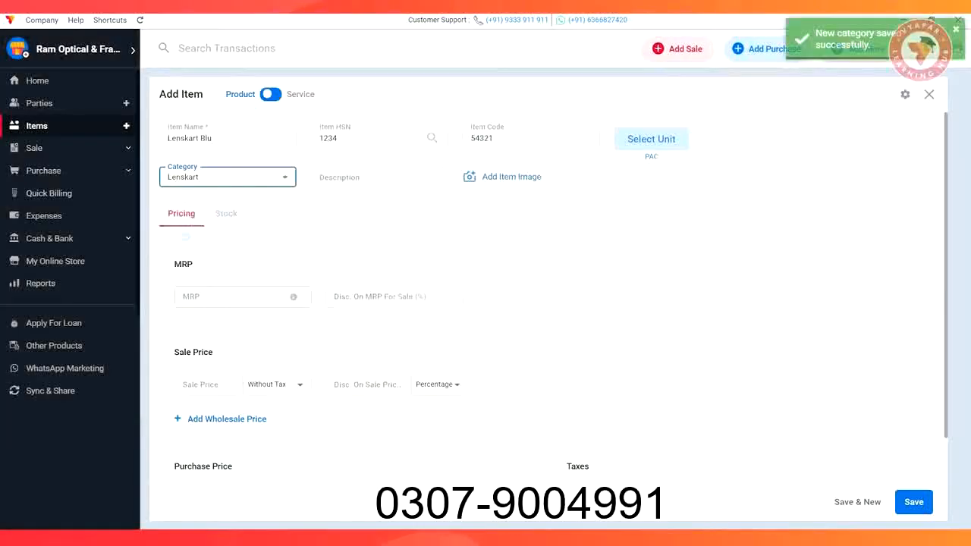
{"action": "left_click", "coordinate": [379, 177]}
{"action": "type", "text": "UV protection Lens"}
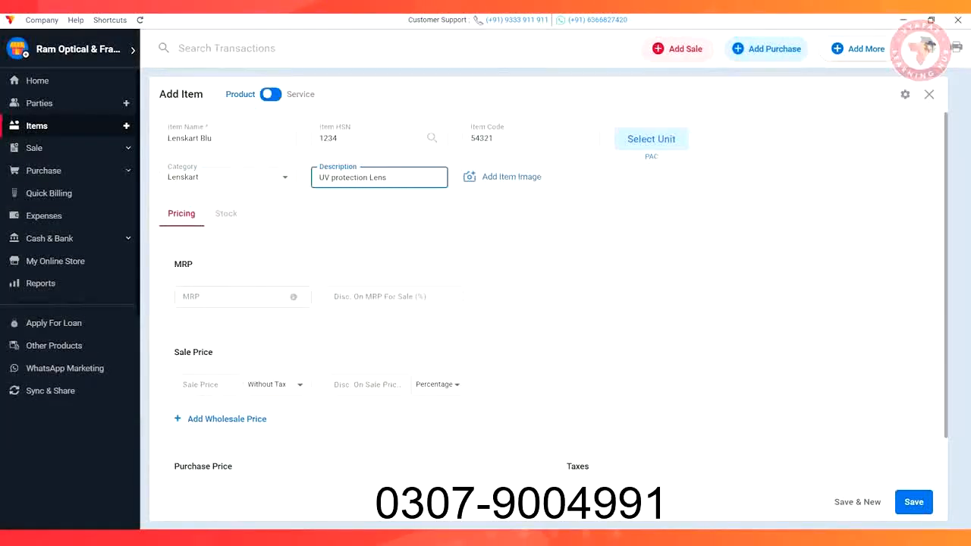
{"action": "left_click", "coordinate": [318, 244]}
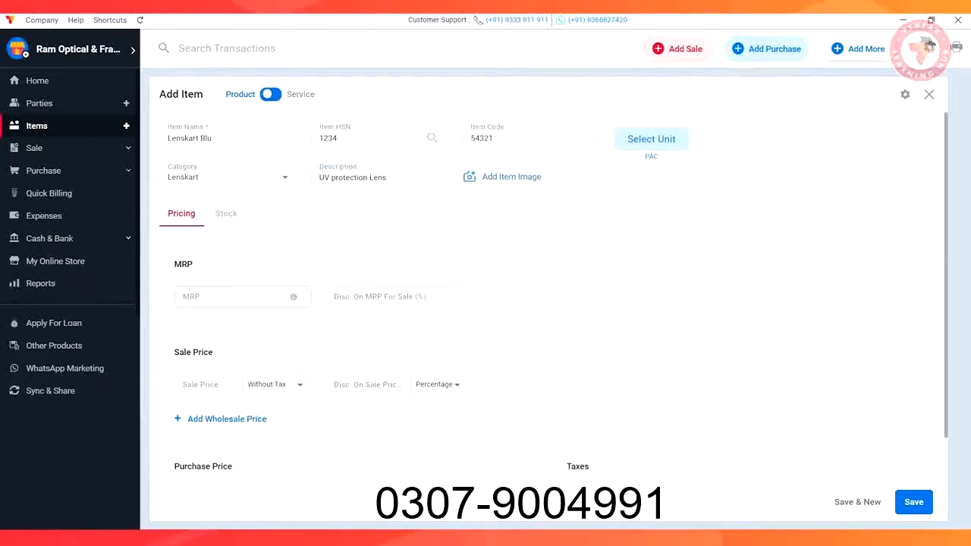
Set the item's opening stock quantity to 10.
{"action": "scroll", "coordinate": [547, 315], "scroll_direction": "down", "scroll_amount": 1}
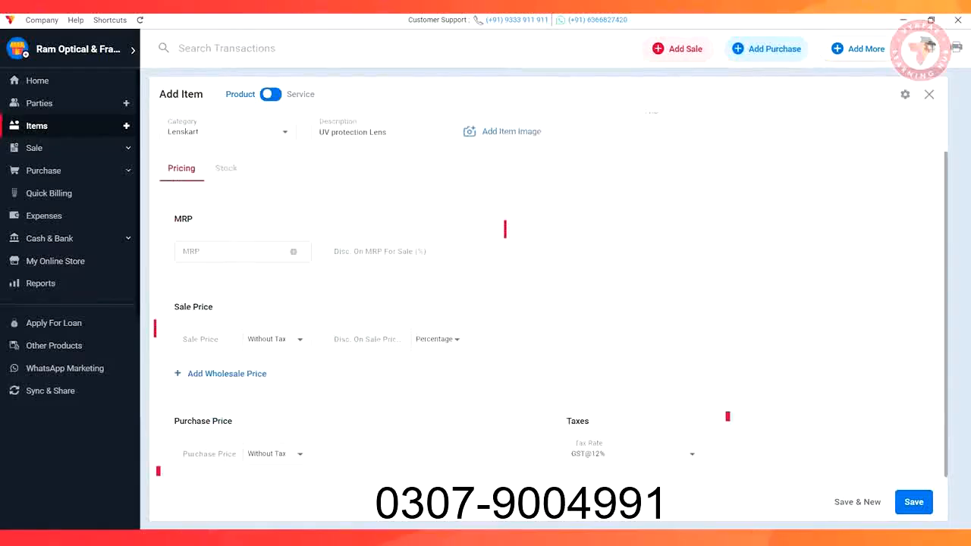
{"action": "left_click", "coordinate": [228, 168]}
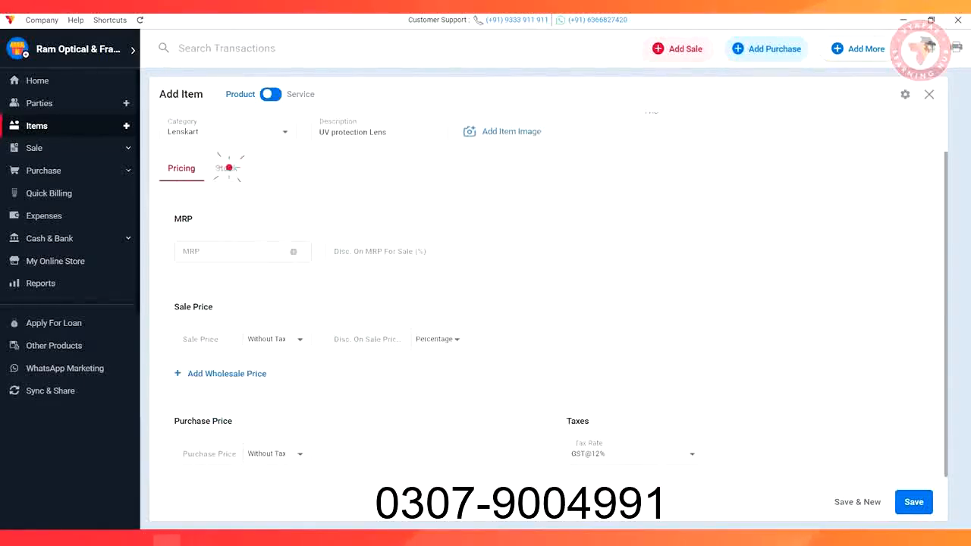
{"action": "left_click", "coordinate": [213, 255]}
{"action": "type", "text": "1"}
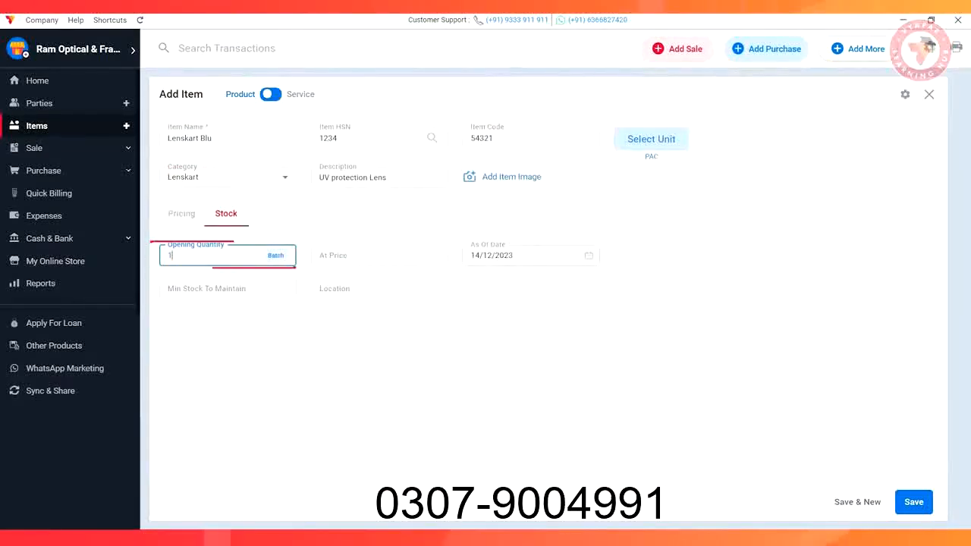
{"action": "type", "text": "0"}
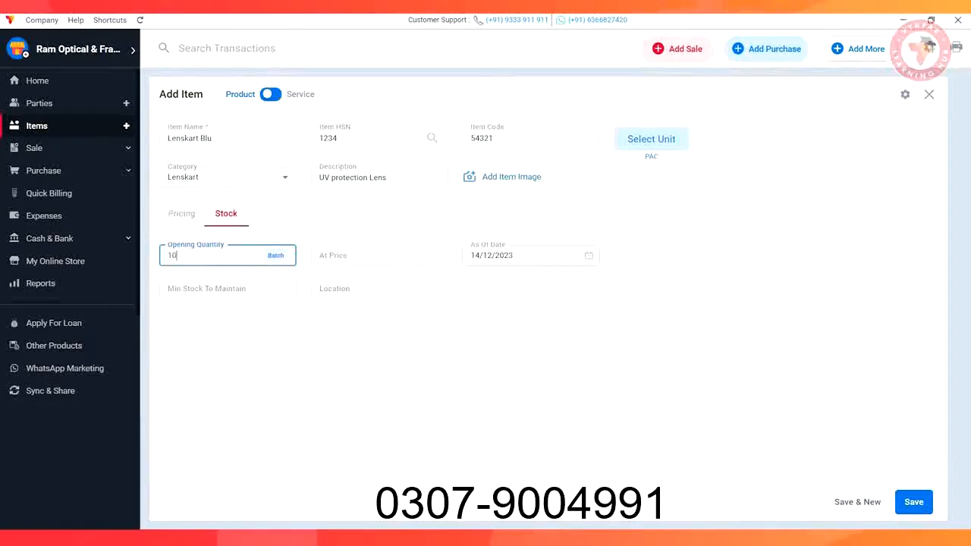
{"action": "key", "text": "Tab"}
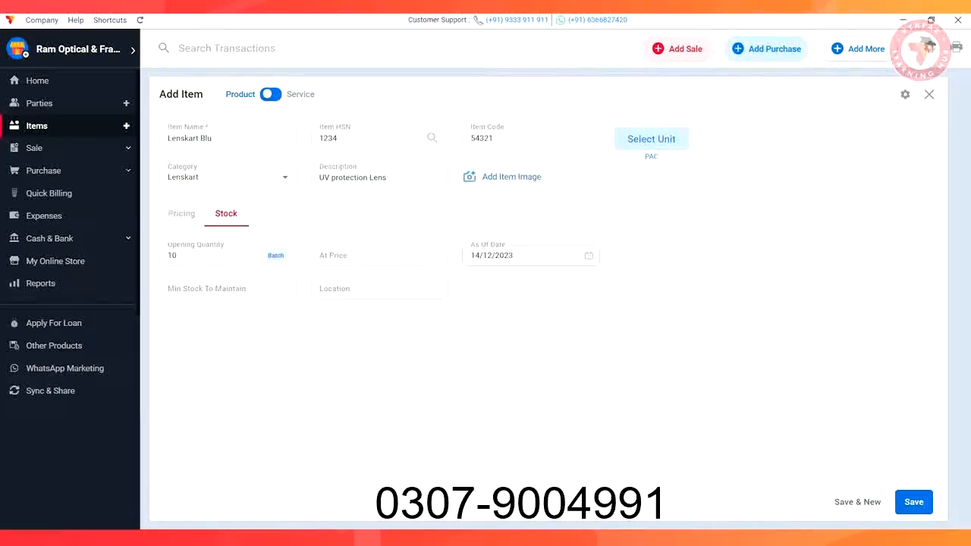
Split the opening stock into Lenskart batches: MRP 1599, Black, W- 135mm/H-40mm, quantity 4; MRP 1799, Blue, W-140mm/H-50mm, quantity 3; and MRP 1299.
{"action": "left_click", "coordinate": [276, 255]}
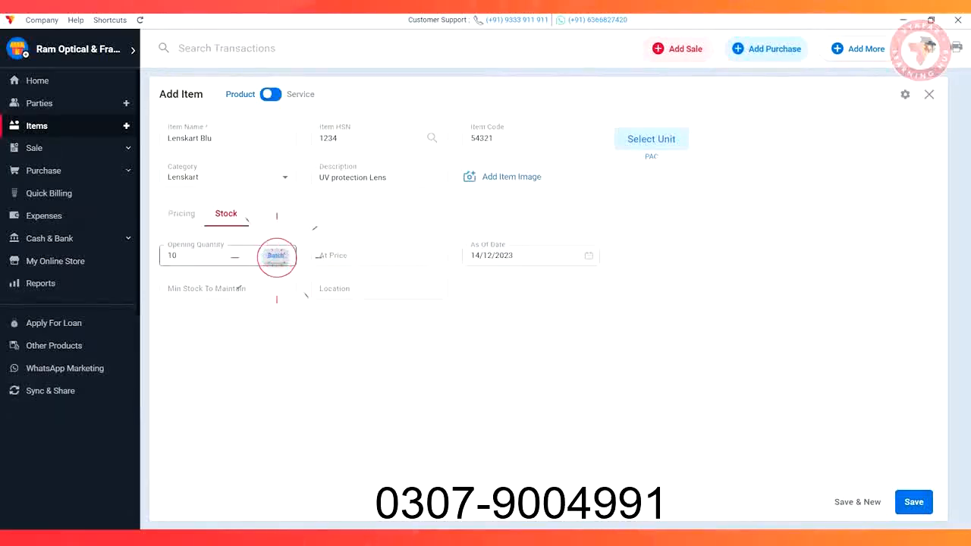
{"action": "type", "text": "1599"}
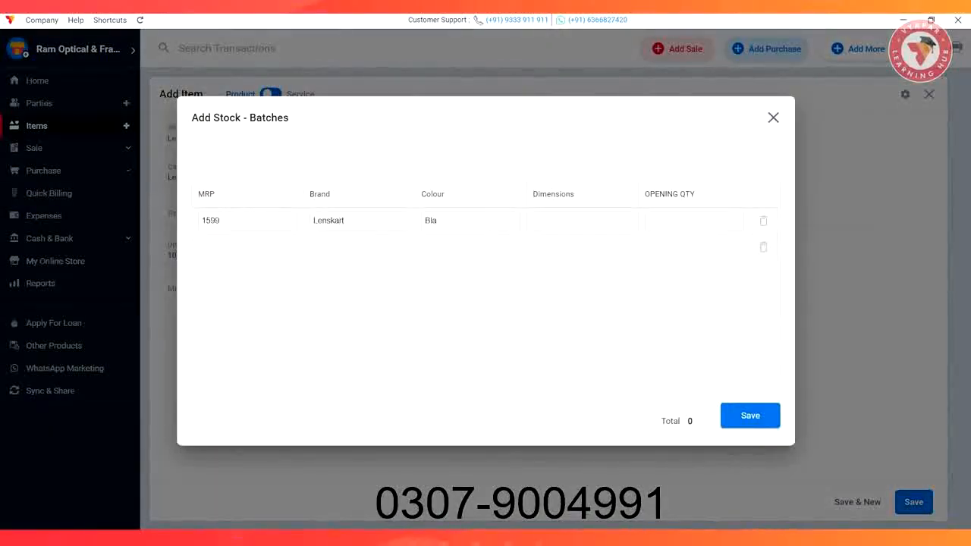
{"action": "type", "text": "W: 135mm/H-40mm"}
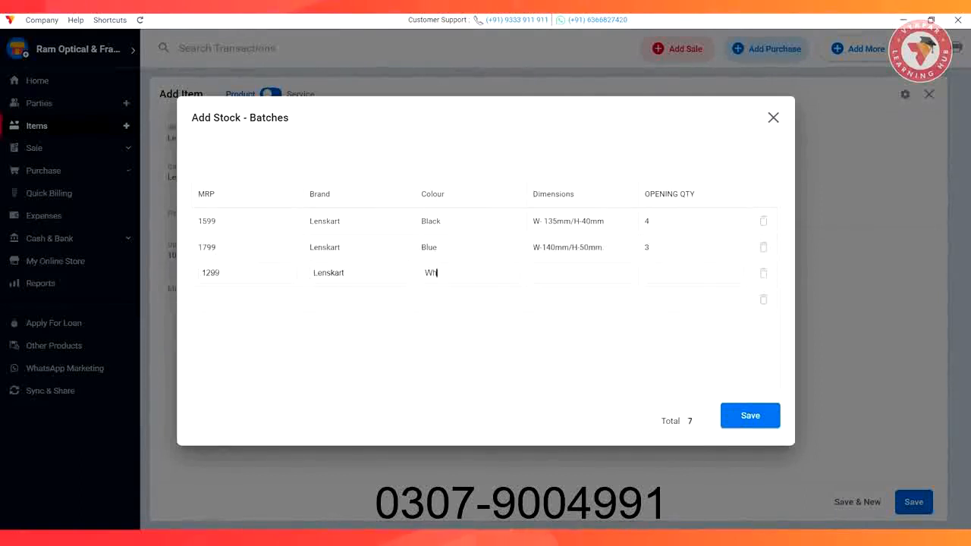
{"action": "left_click", "coordinate": [749, 414]}
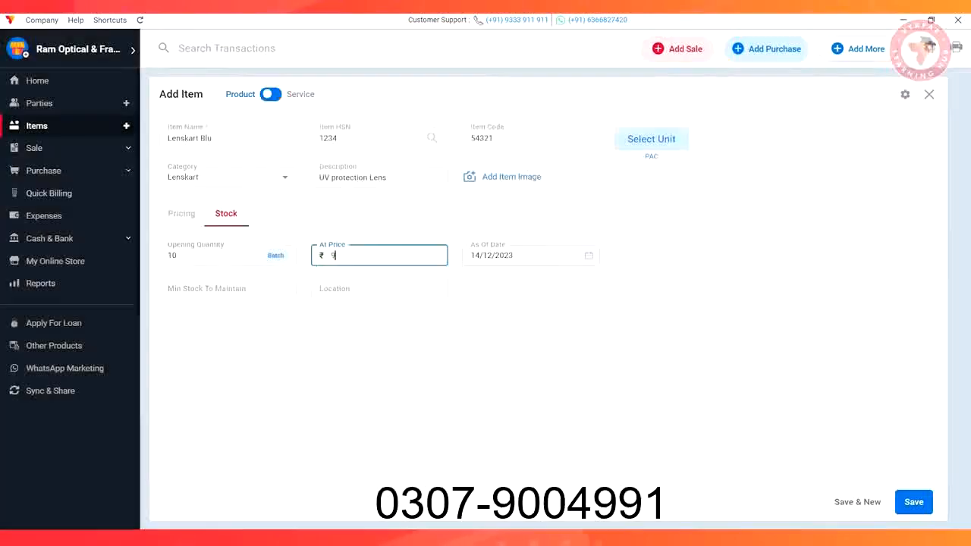
Set the opening stock price to ₹900 and the minimum stock to maintain to 3.
{"action": "type", "text": "00"}
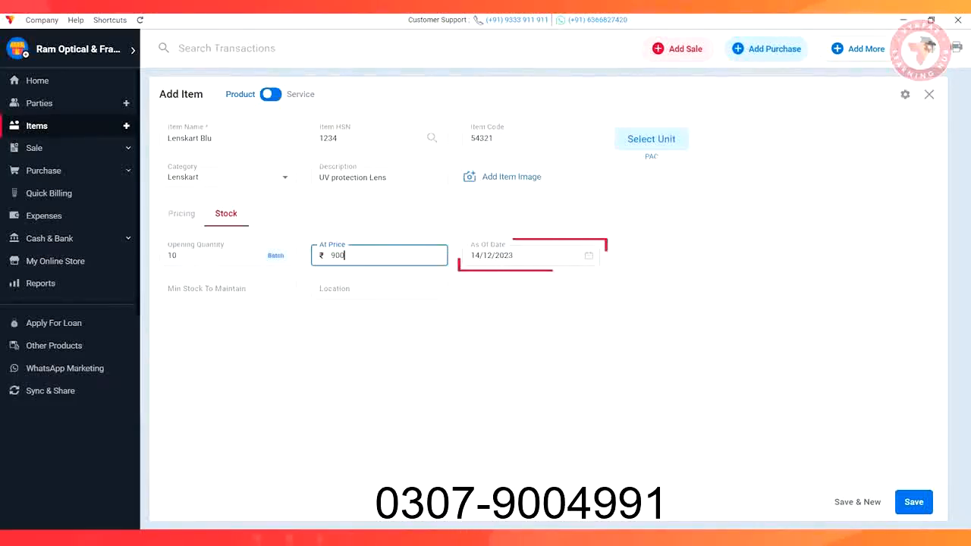
{"action": "left_click", "coordinate": [227, 289]}
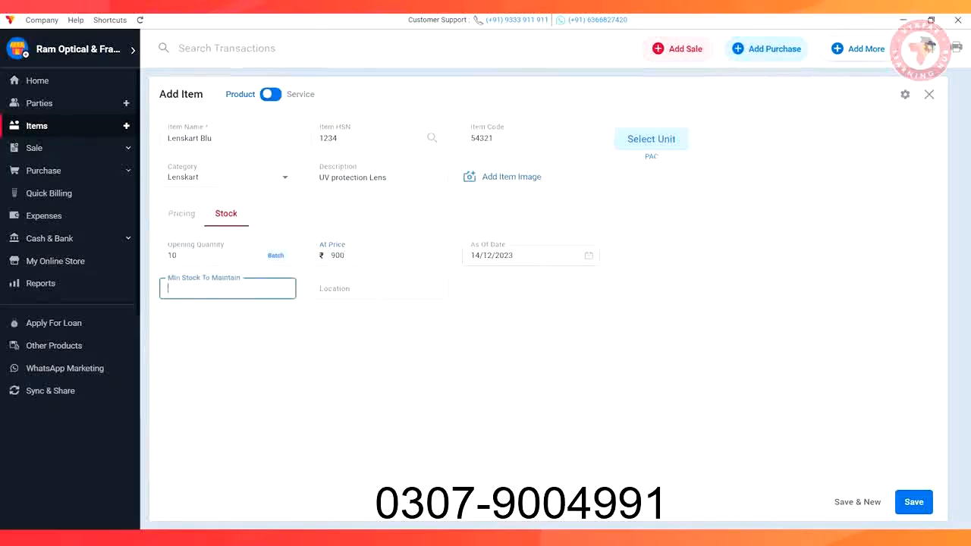
{"action": "type", "text": "3"}
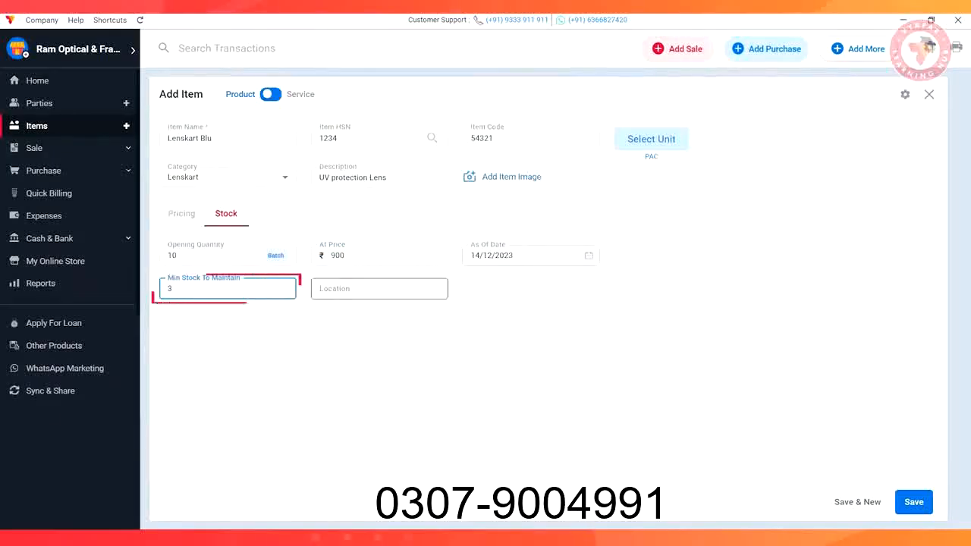
Set the item's location to Shop and save the new item.
{"action": "left_click", "coordinate": [380, 289]}
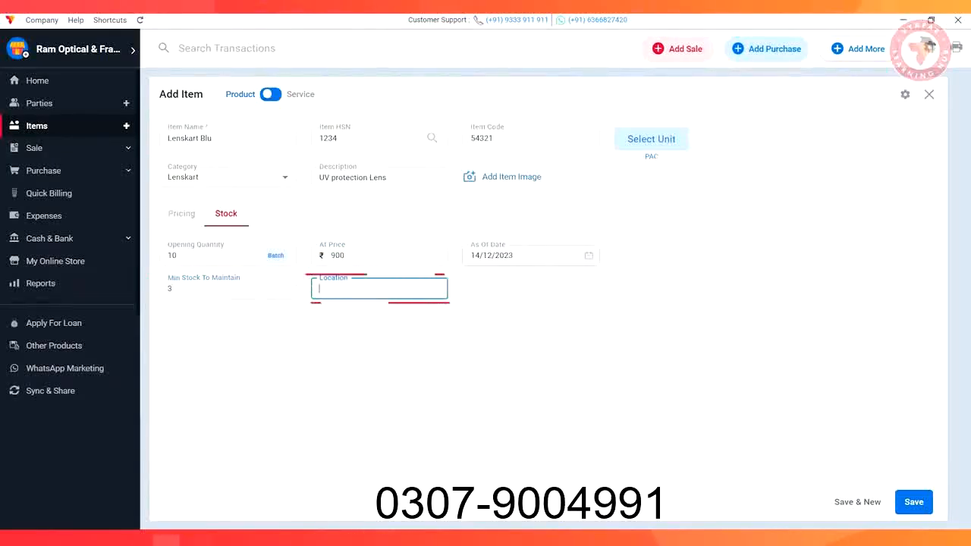
{"action": "type", "text": "Shop"}
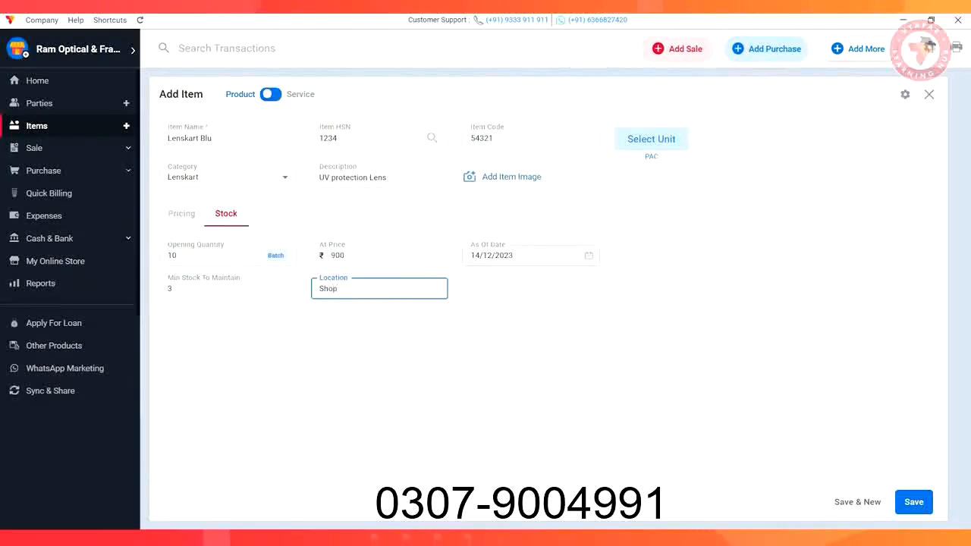
{"action": "left_click", "coordinate": [913, 501]}
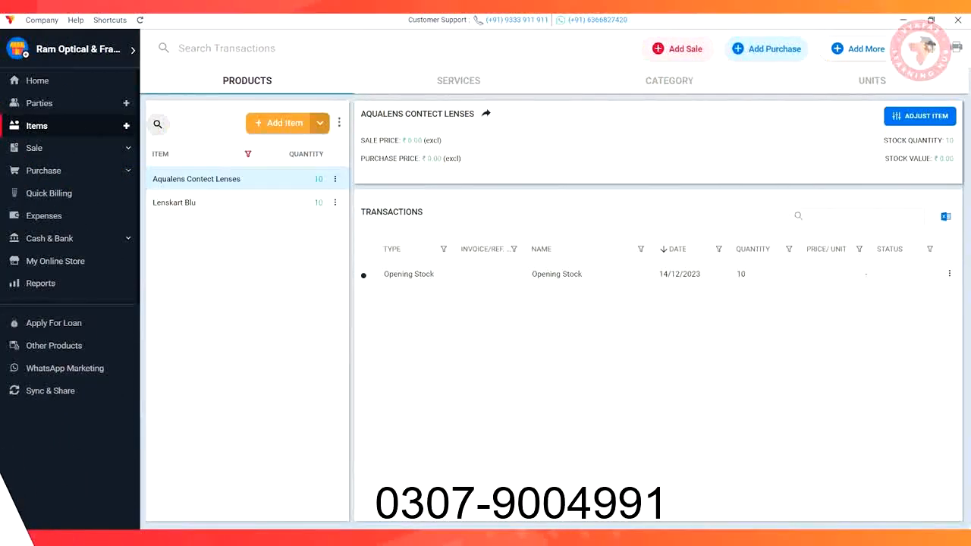
Start a new purchase bill and enter the supplier's name as the party.
{"action": "left_click", "coordinate": [766, 49]}
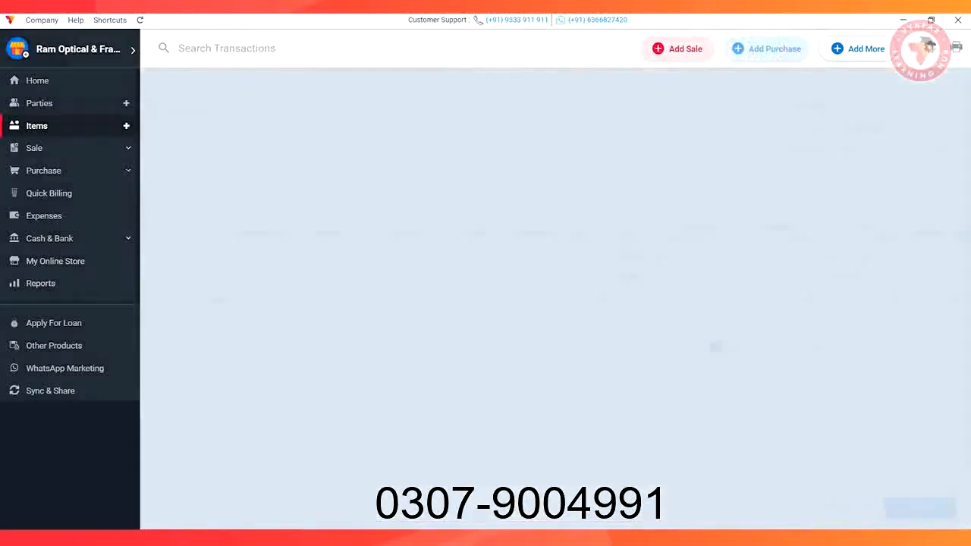
{"action": "type", "text": "Radhi"}
{"action": "key", "text": "Return"}
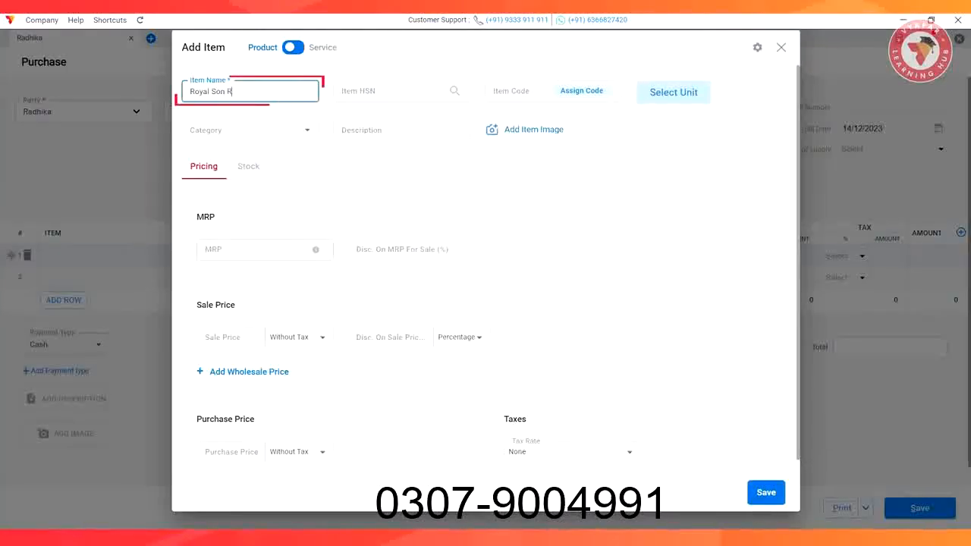
Add a new item named Royal Son Retro Squre Sunglasses for men with HSN 1234, item code 54321 and unit Pac.
{"action": "type", "text": "Retro Squre Sunglasses for men"}
{"action": "key", "text": "Tab"}
{"action": "type", "text": "1234"}
{"action": "left_click", "coordinate": [523, 91]}
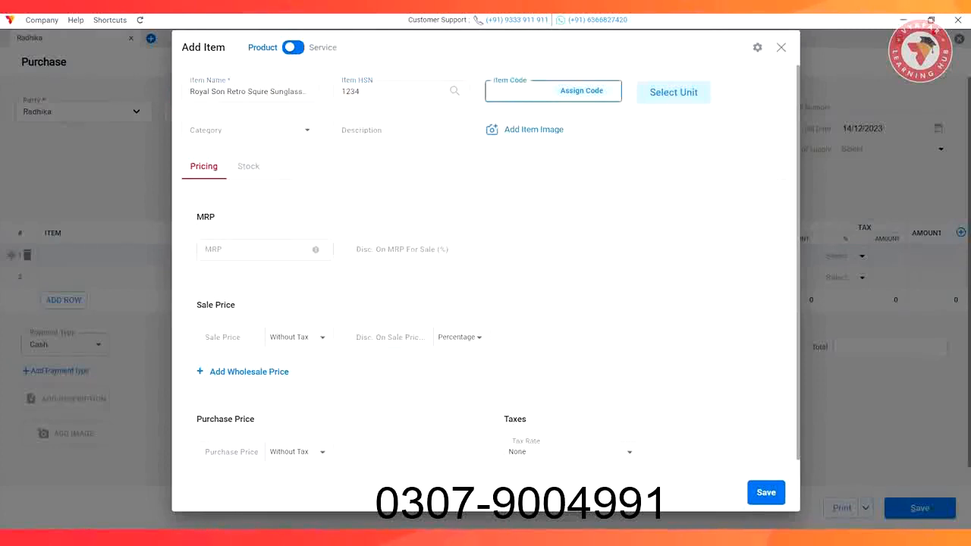
{"action": "type", "text": "54321"}
{"action": "left_click", "coordinate": [674, 92]}
{"action": "left_click", "coordinate": [421, 271]}
{"action": "left_click", "coordinate": [397, 455]}
{"action": "left_click", "coordinate": [591, 310]}
Create the category Royal Retro for the sunglasses and enter the description Plastic Lens and Metal Frame.
{"action": "left_click", "coordinate": [250, 130]}
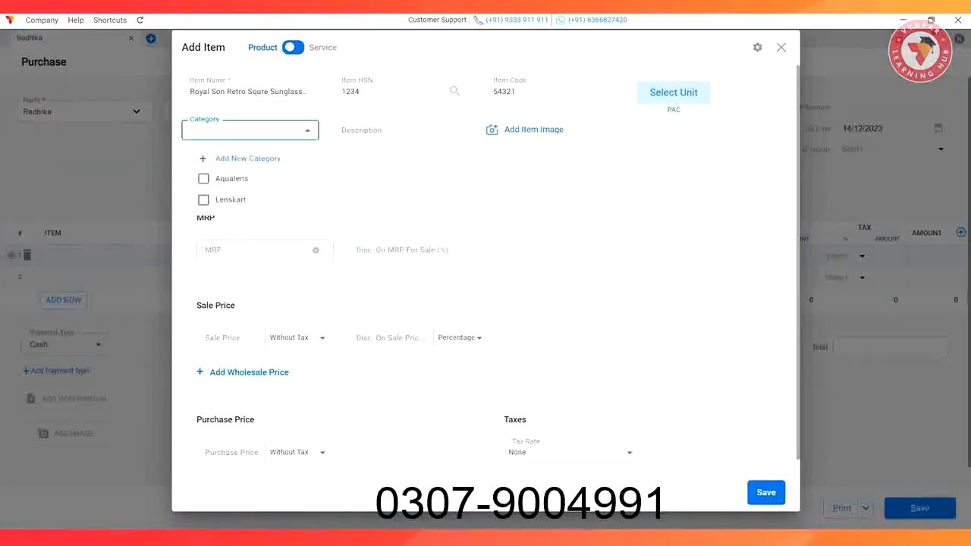
{"action": "left_click", "coordinate": [231, 158]}
{"action": "type", "text": "R"}
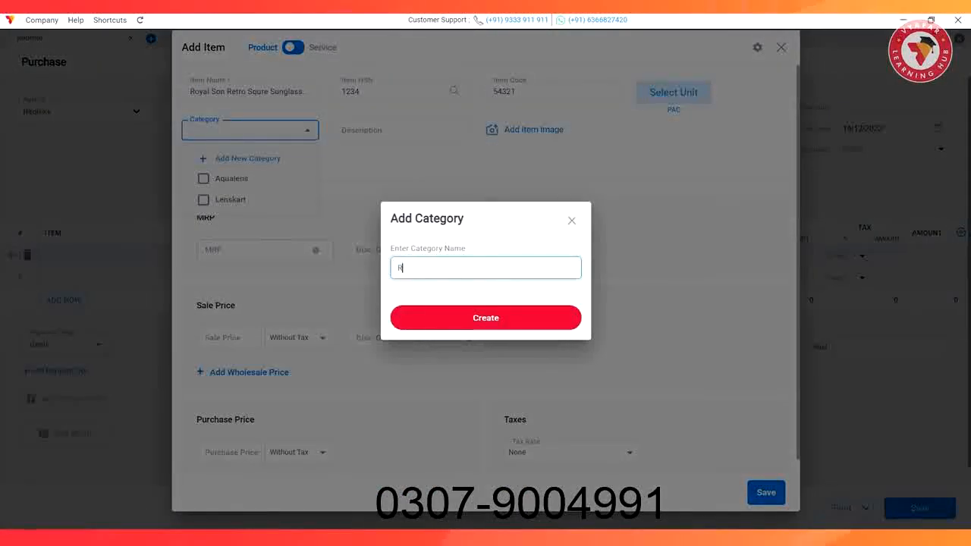
{"action": "type", "text": "oyal Retro"}
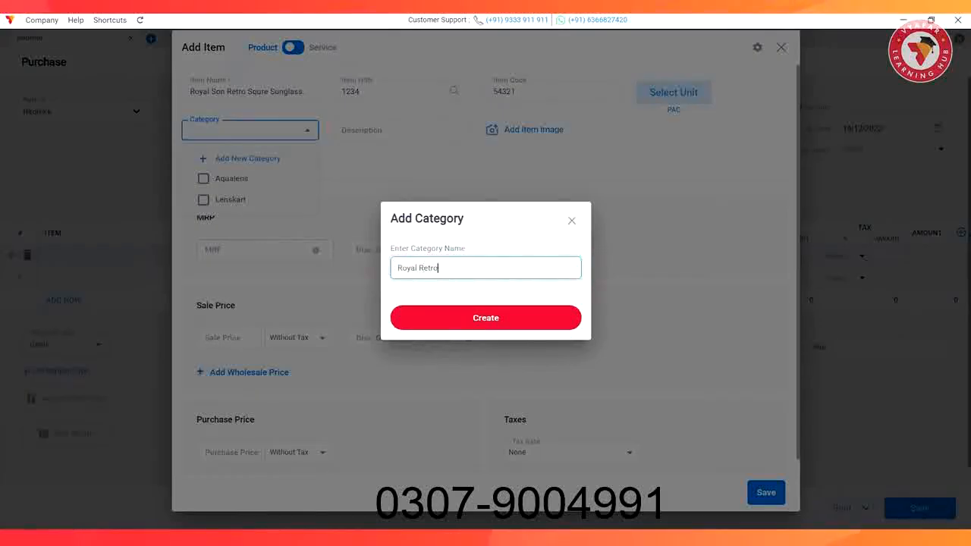
{"action": "left_click", "coordinate": [486, 318]}
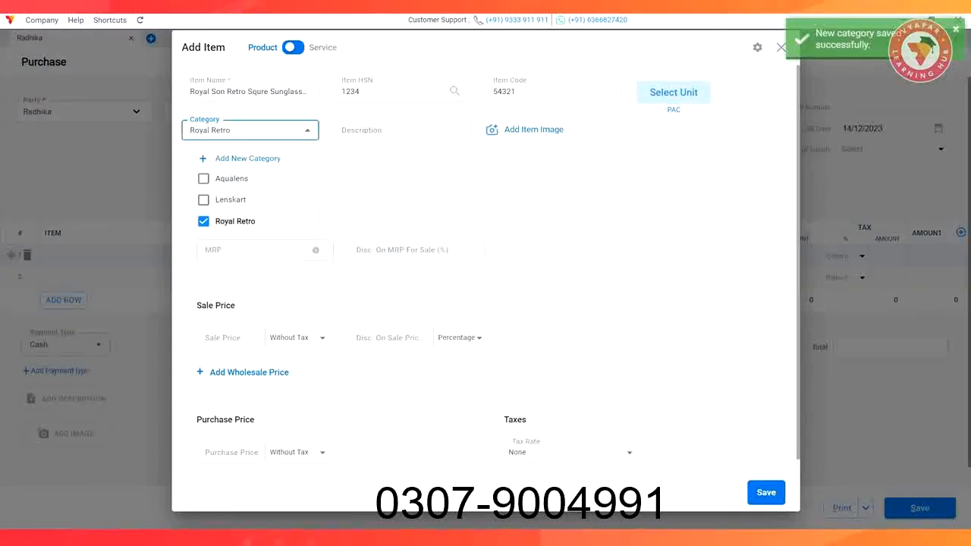
{"action": "left_click", "coordinate": [401, 131]}
{"action": "left_click", "coordinate": [401, 130]}
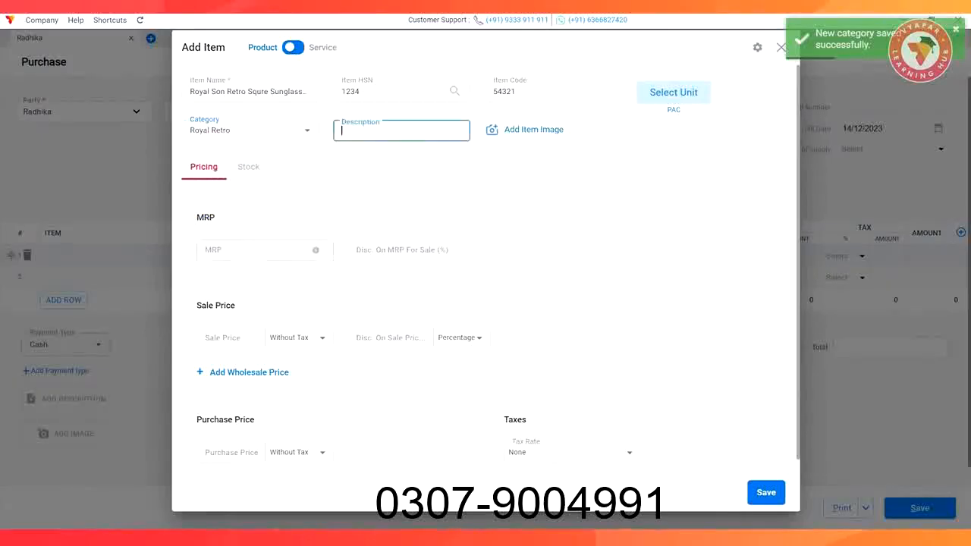
{"action": "type", "text": "Plastic Lens and Metal Frame"}
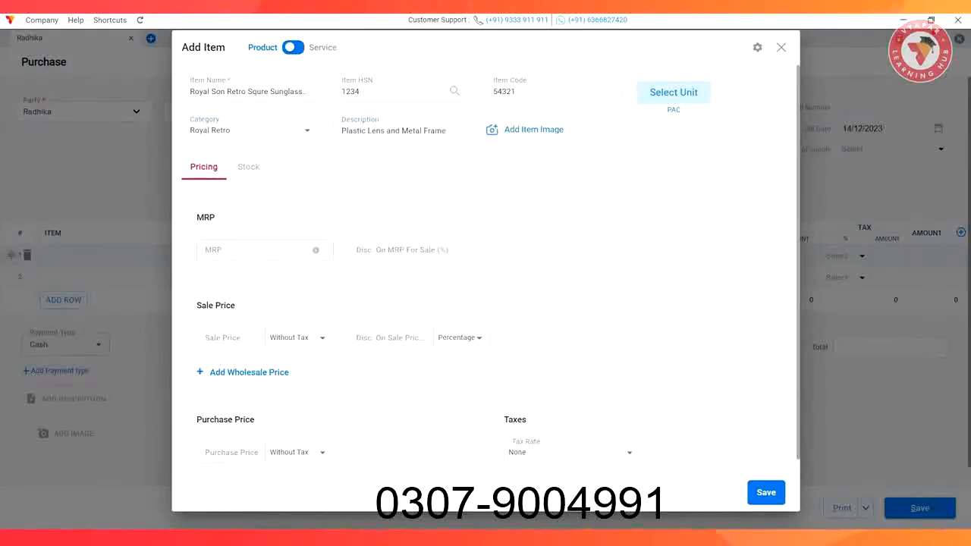
Set the sunglasses' tax rate to GST@12% and save the item to the purchase bill.
{"action": "left_click", "coordinate": [570, 453]}
{"action": "left_click", "coordinate": [530, 419]}
{"action": "left_click", "coordinate": [766, 493]}
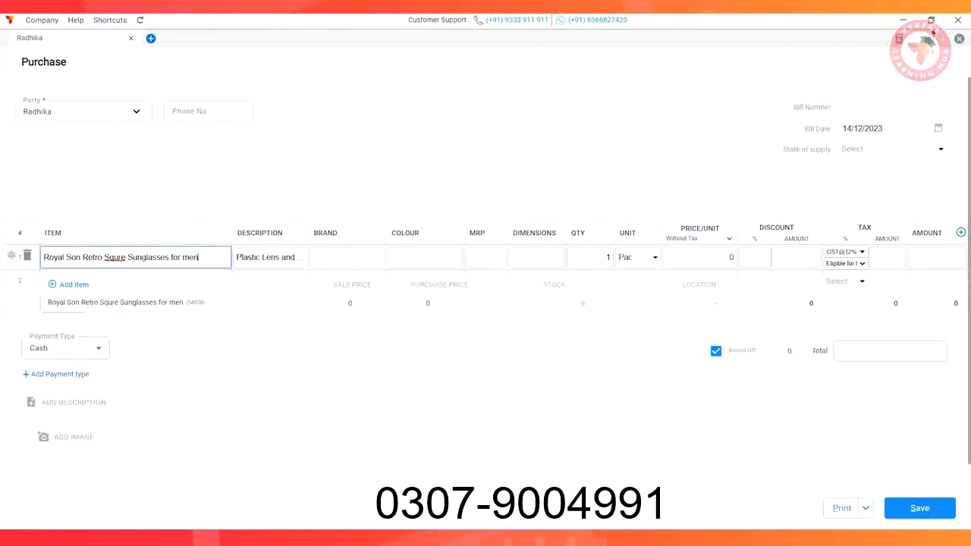
Fill in the first purchase row: brand Royal Retro, colour Blue, MRP 1299, dimensions W-55mm/H-48mm and unit price 799.
{"action": "left_click", "coordinate": [347, 257]}
{"action": "type", "text": "Royal Retro"}
{"action": "left_click", "coordinate": [425, 257]}
{"action": "type", "text": "Blue"}
{"action": "key", "text": "Tab"}
{"action": "type", "text": "1299"}
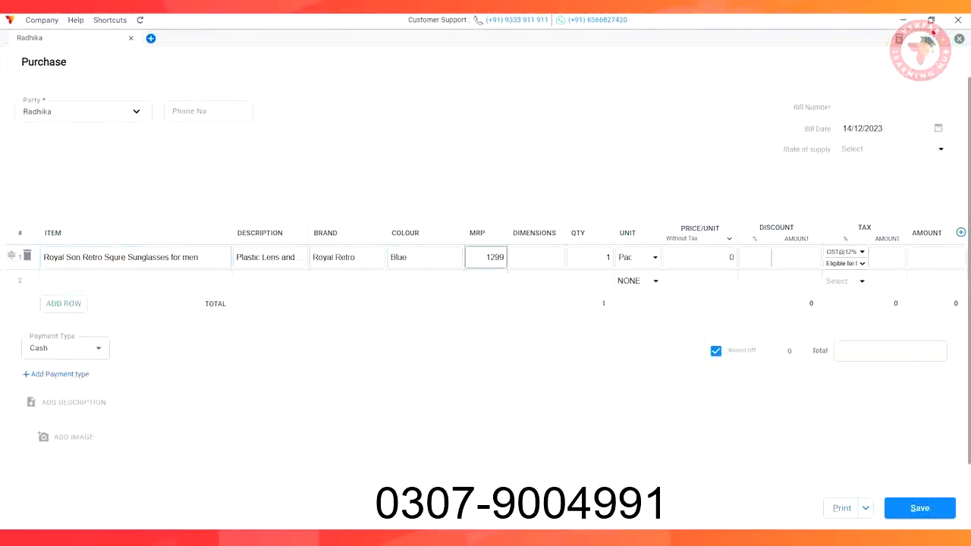
{"action": "key", "text": "Tab"}
{"action": "type", "text": "W-145mm/H-48mm"}
{"action": "left_click", "coordinate": [699, 257]}
{"action": "type", "text": "799"}
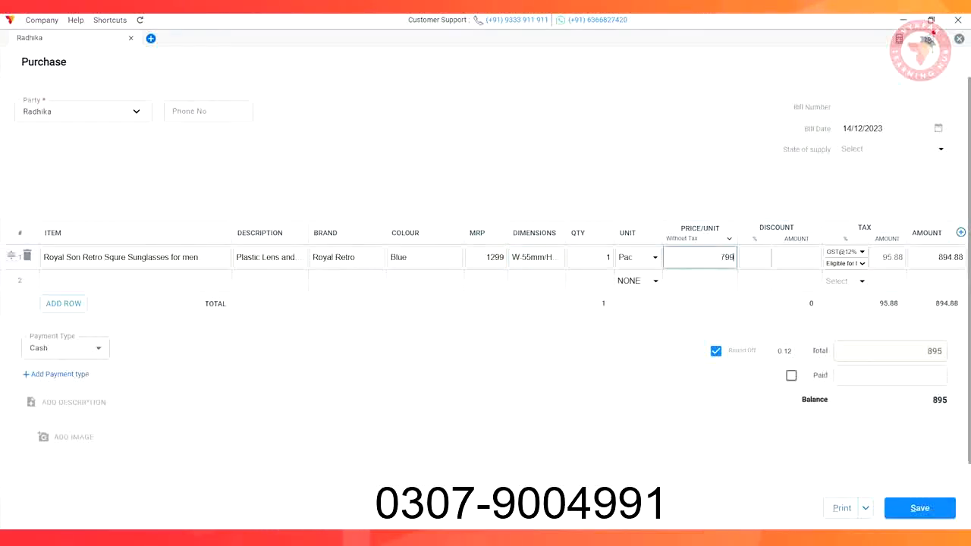
Add the same sunglasses as a second row: brand Royal Retro, colour White, MRP 1199, dimensions W-50mm/H-48mm and unit price 800.
{"action": "left_click", "coordinate": [135, 281]}
{"action": "key", "text": "Return"}
{"action": "left_click", "coordinate": [346, 281]}
{"action": "type", "text": "Royal Retro"}
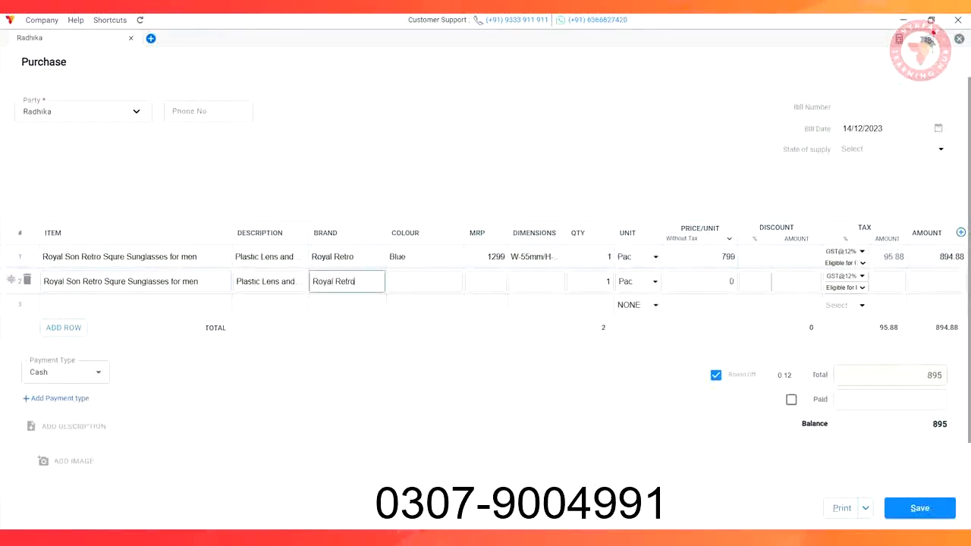
{"action": "key", "text": "Tab"}
{"action": "type", "text": "White"}
{"action": "key", "text": "Tab"}
{"action": "type", "text": "1199"}
{"action": "key", "text": "Tab"}
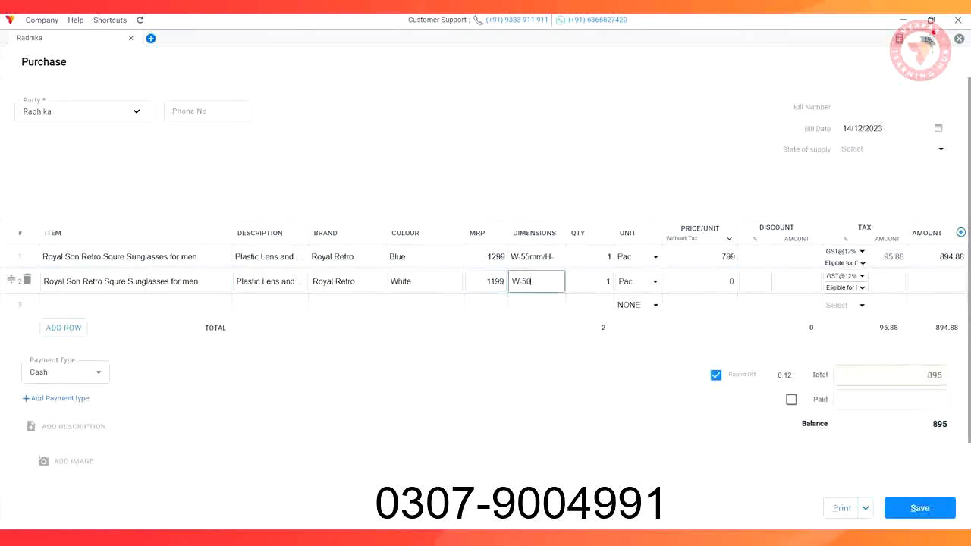
{"action": "left_click", "coordinate": [699, 282]}
{"action": "type", "text": "800"}
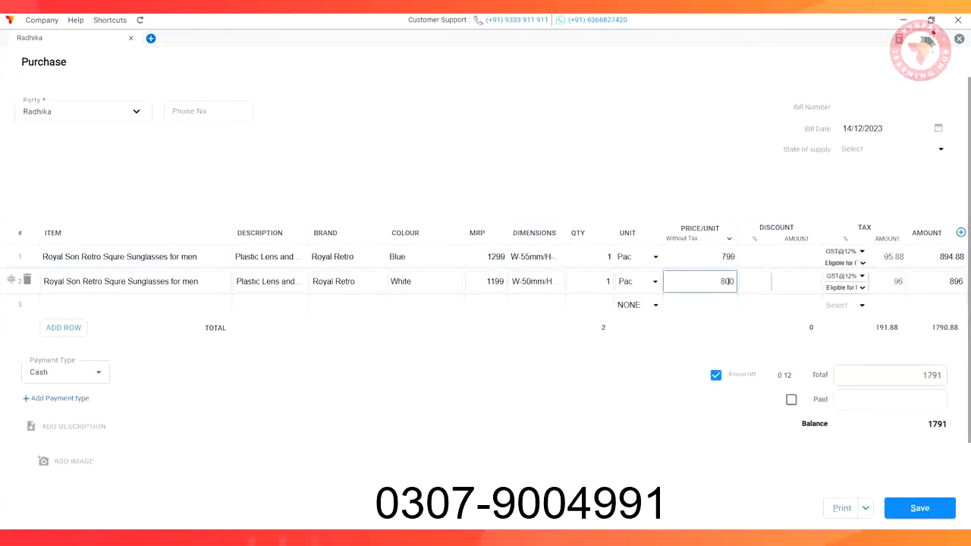
Add the sunglasses as a third row: brand Royal Retro, colour Black, MRP 1499, dimensions W-55mm/H-48mm, quantity 10 and unit price 900.
{"action": "left_click", "coordinate": [135, 305]}
{"action": "left_click", "coordinate": [126, 387]}
{"action": "left_click", "coordinate": [346, 305]}
{"action": "type", "text": "Royal Retro"}
{"action": "key", "text": "Tab"}
{"action": "type", "text": "Black"}
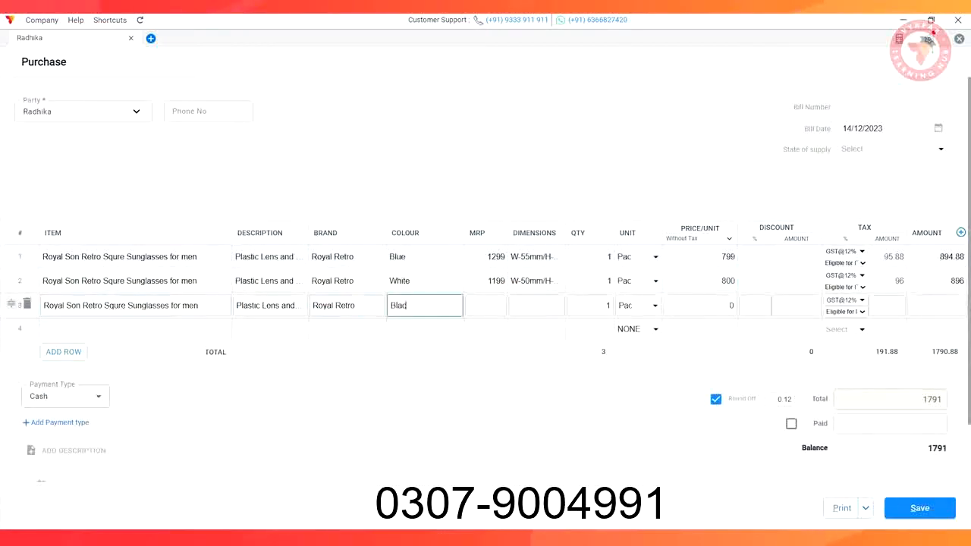
{"action": "key", "text": "Tab"}
{"action": "type", "text": "1499"}
{"action": "key", "text": "Tab"}
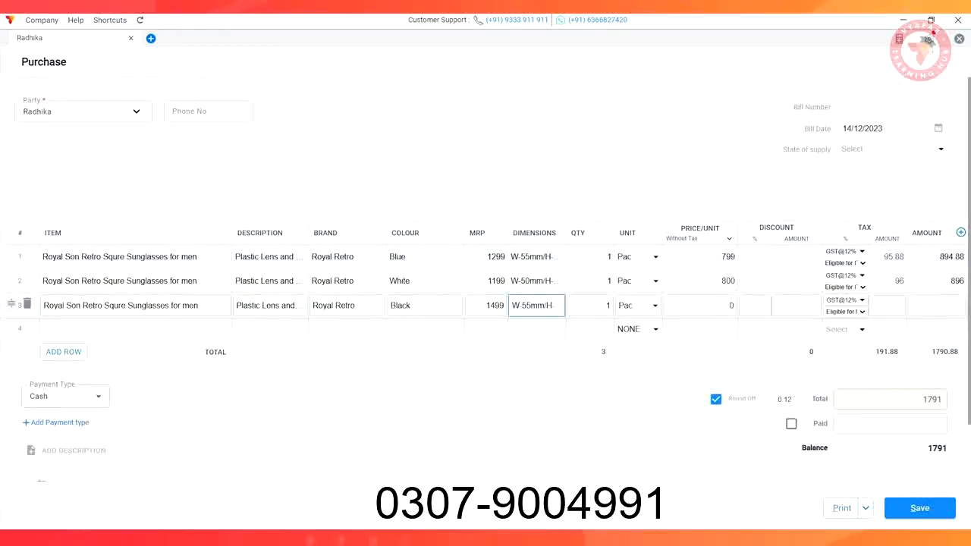
{"action": "key", "text": "Tab"}
{"action": "type", "text": "10"}
{"action": "key", "text": "Tab"}
{"action": "type", "text": "900"}
{"action": "key", "text": "Return"}
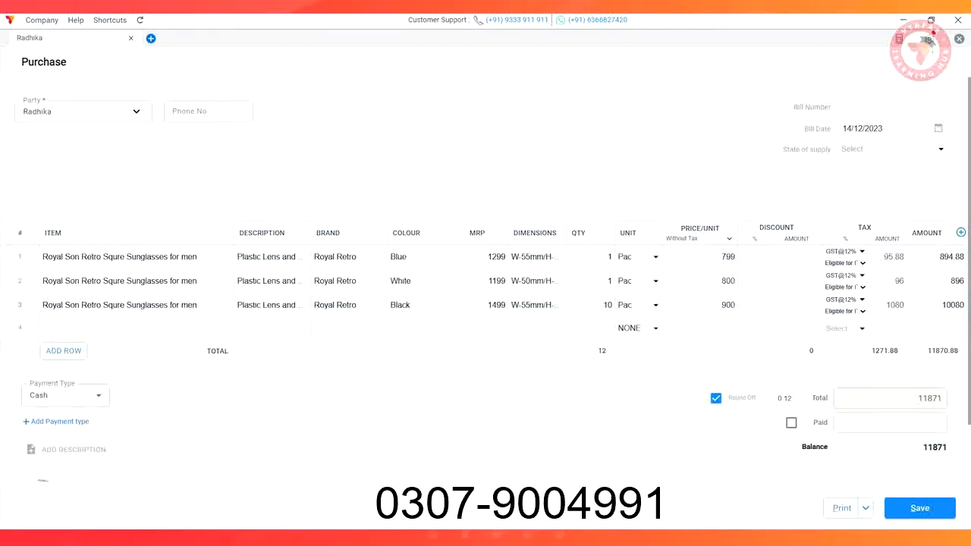
Set the payment type to Cash, mark the purchase as fully paid and save the bill.
{"action": "left_click", "coordinate": [65, 395]}
{"action": "left_click", "coordinate": [45, 396]}
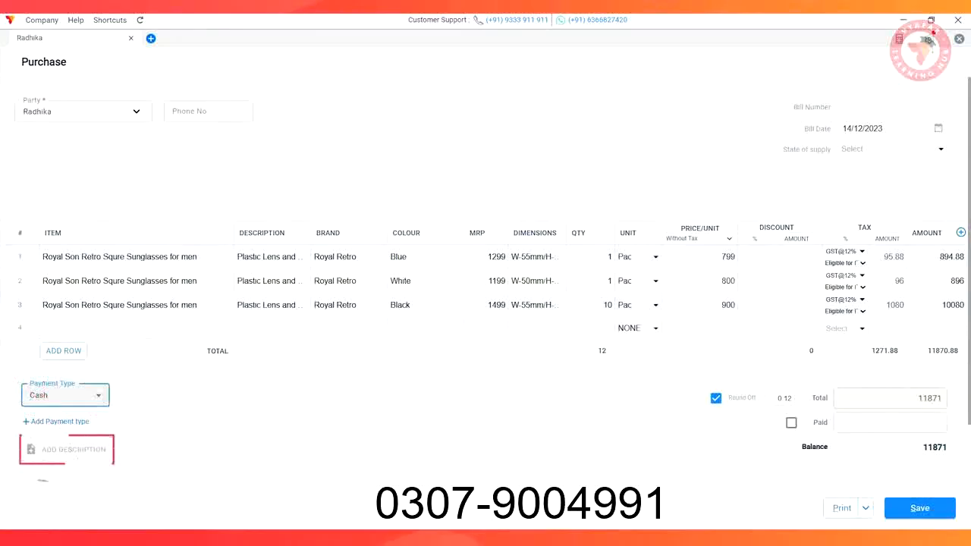
{"action": "left_click", "coordinate": [791, 423]}
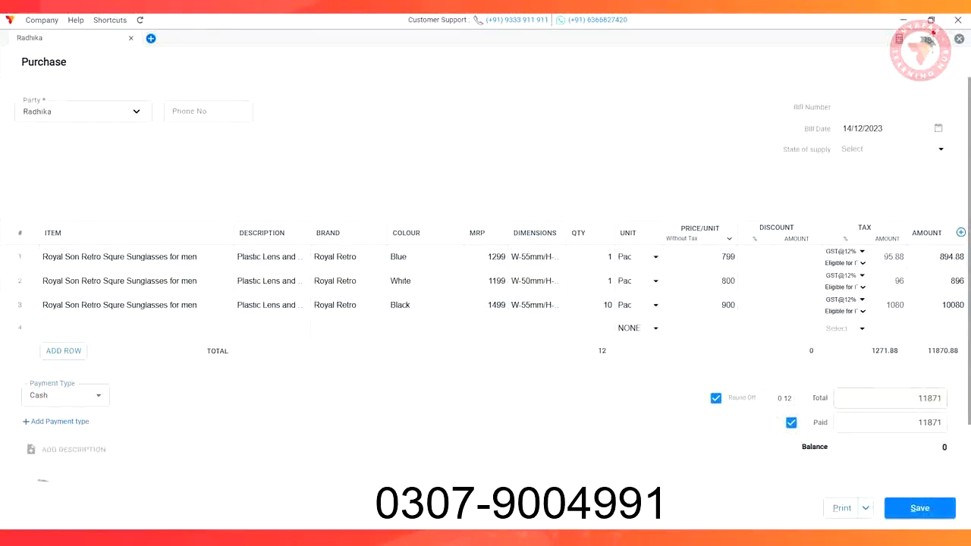
{"action": "left_click", "coordinate": [919, 508]}
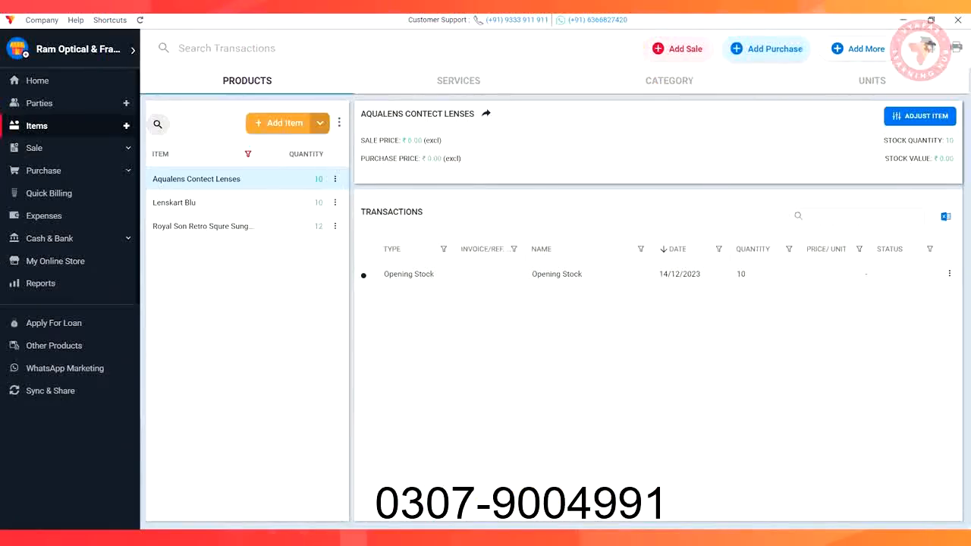
Start a new sale invoice and enter the customer's name, billing address and prescribing doctor's name.
{"action": "left_click", "coordinate": [674, 50]}
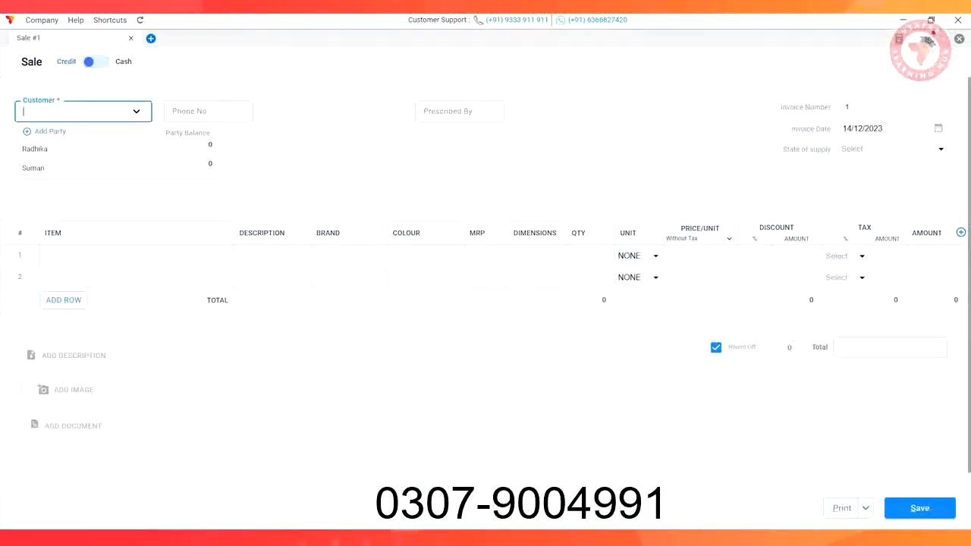
{"action": "type", "text": "Devika"}
{"action": "left_click", "coordinate": [83, 166]}
{"action": "type", "text": "HSR Layout"}
{"action": "left_click", "coordinate": [459, 111]}
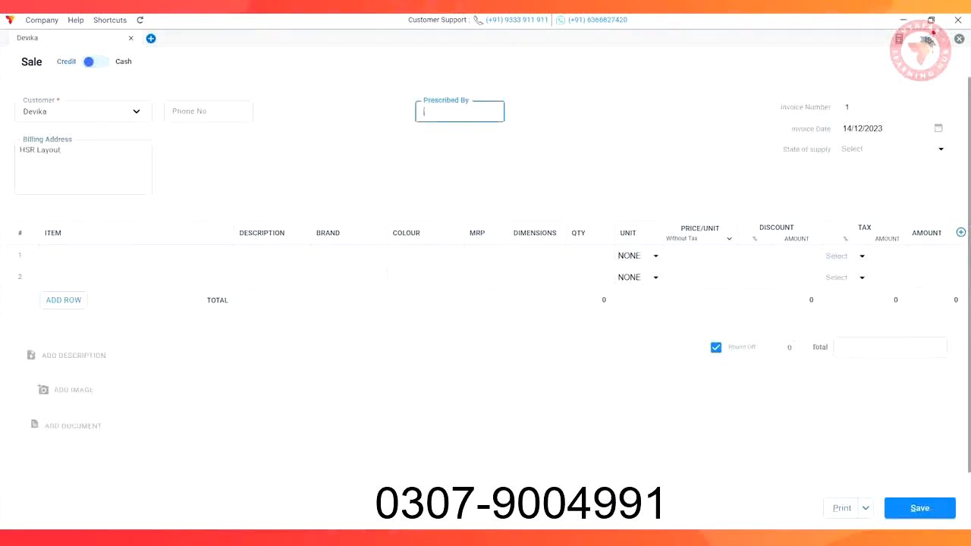
Add Royal Son Retro Squre Sunglasses for men to the sale, taking quantity 1 from the Black batch with MRP 1499.
{"action": "left_click", "coordinate": [135, 256]}
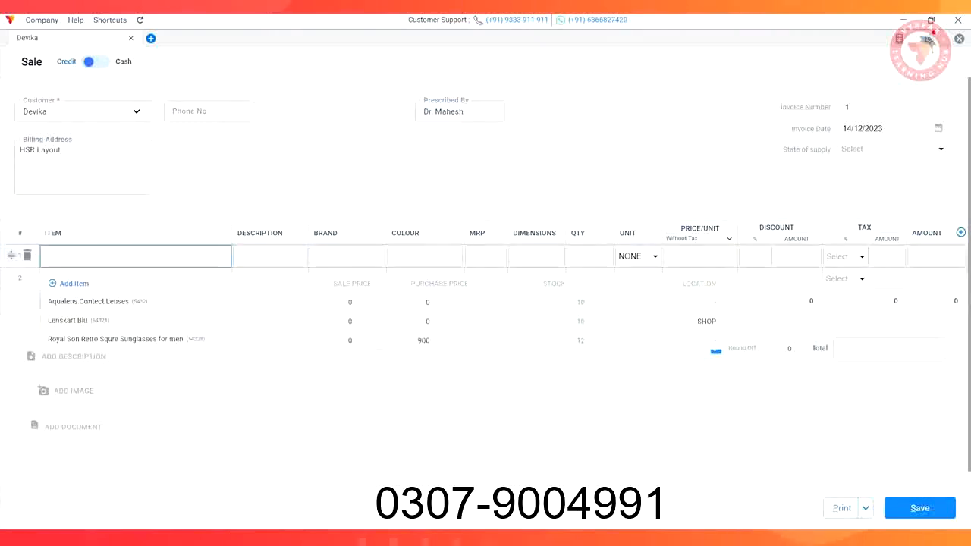
{"action": "left_click", "coordinate": [69, 338]}
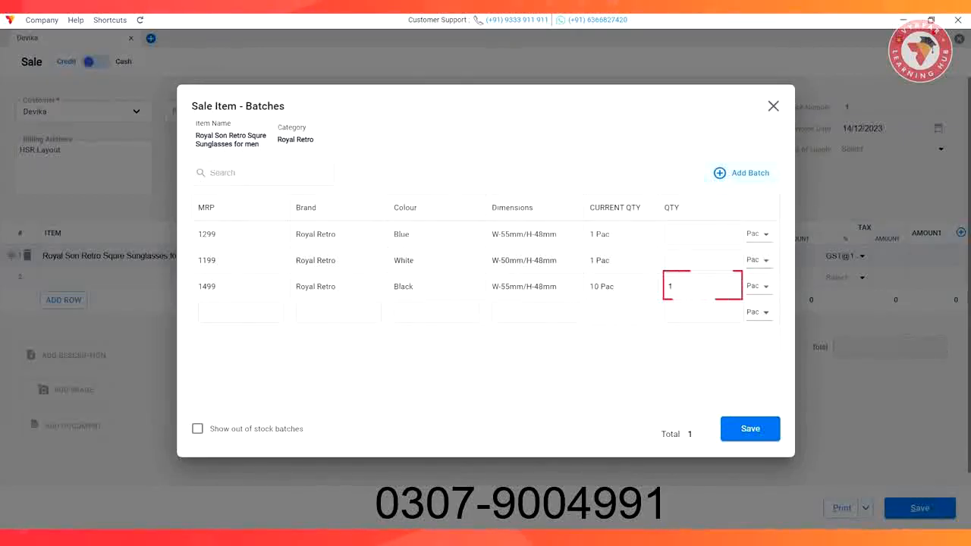
{"action": "left_click", "coordinate": [749, 428]}
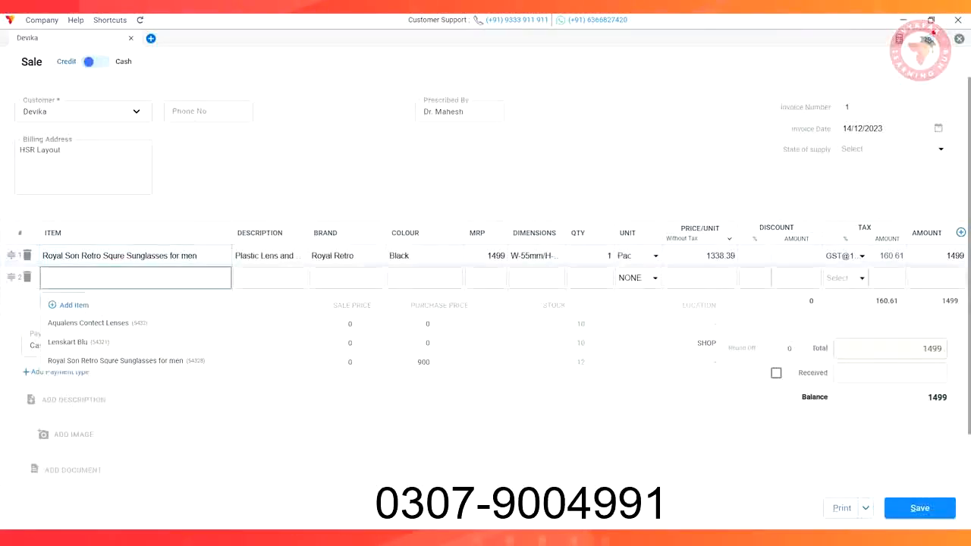
{"action": "left_click", "coordinate": [749, 428]}
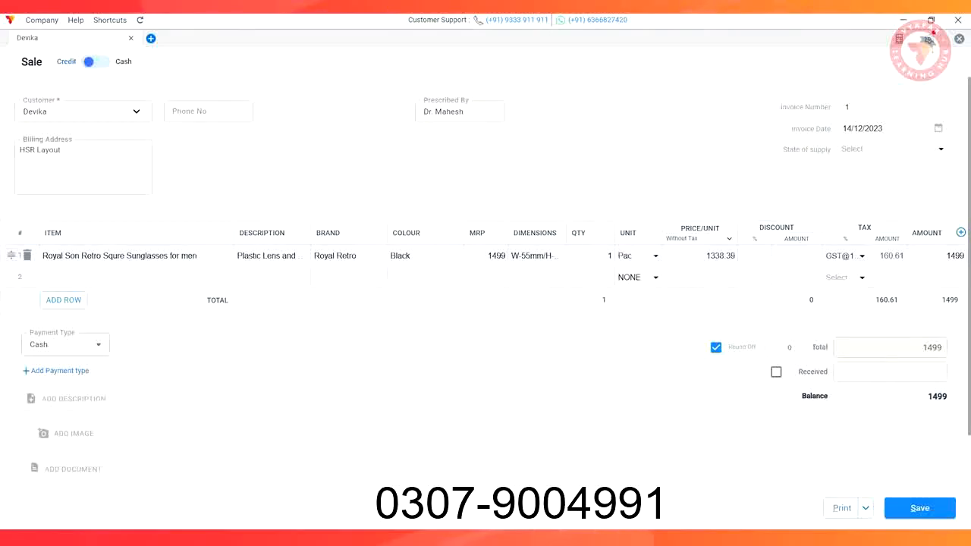
Set the payment type to UPI, add the description Warranty for 2 Years, mark the full amount received and save the sale.
{"action": "left_click", "coordinate": [66, 345]}
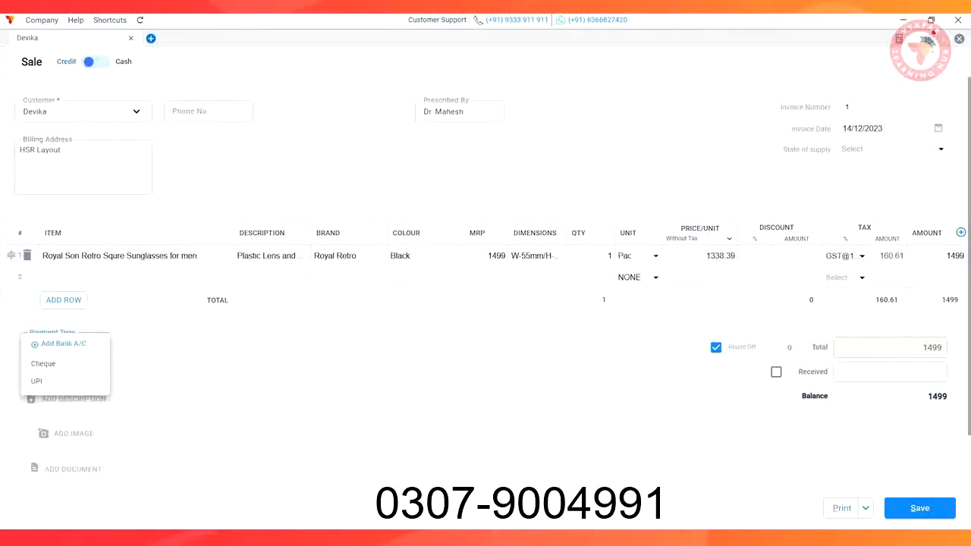
{"action": "left_click", "coordinate": [74, 381]}
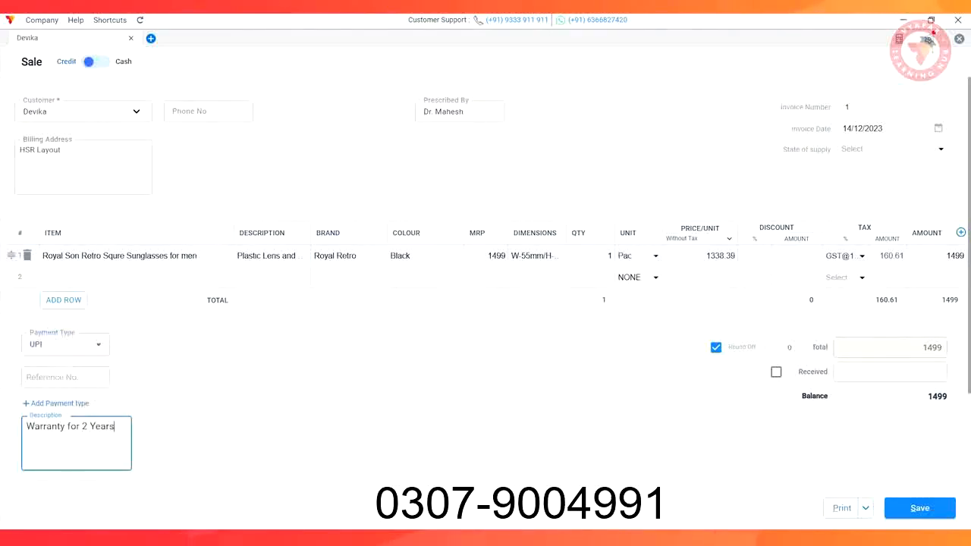
{"action": "key", "text": "Tab"}
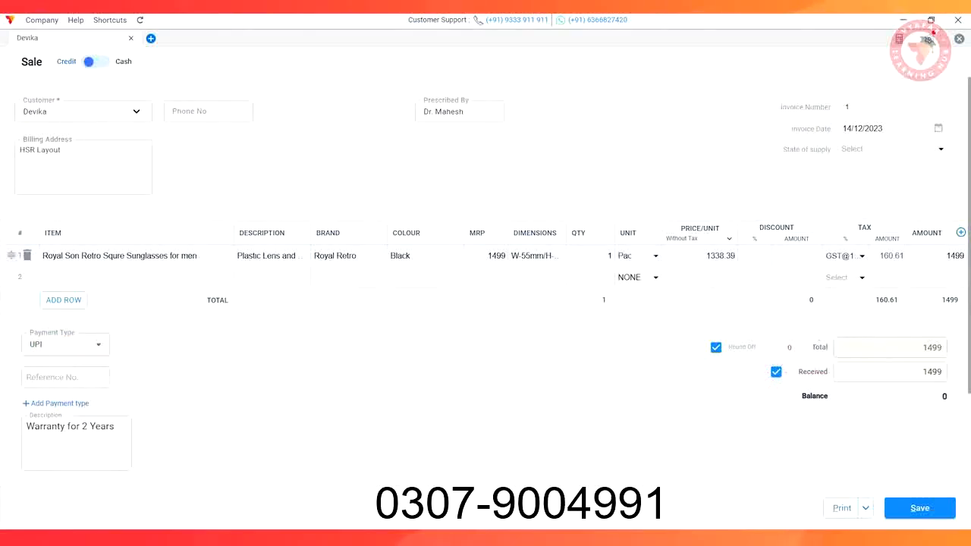
{"action": "left_click", "coordinate": [914, 508]}
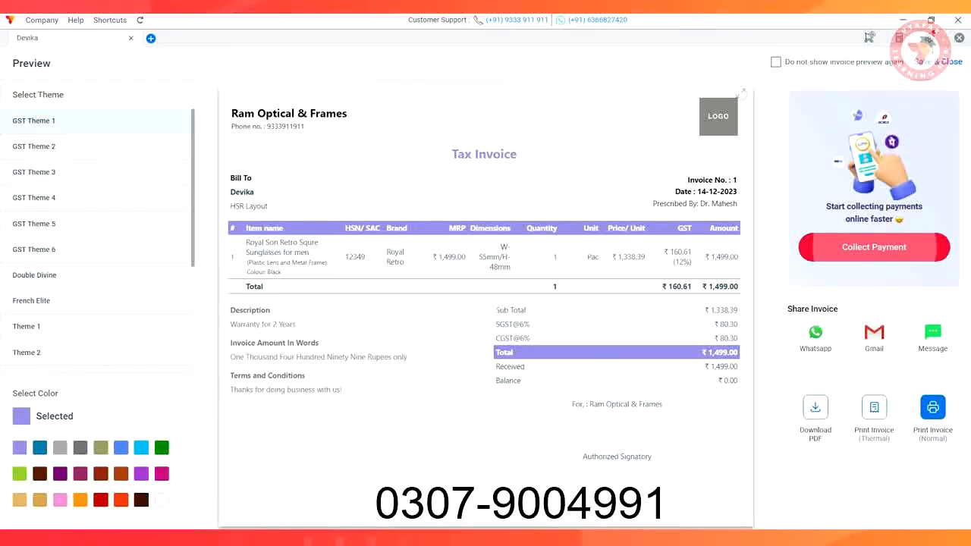
Try GST Theme 2 for the invoice and switch it to GST Theme 4.
{"action": "left_click", "coordinate": [34, 147]}
{"action": "left_click", "coordinate": [34, 198]}
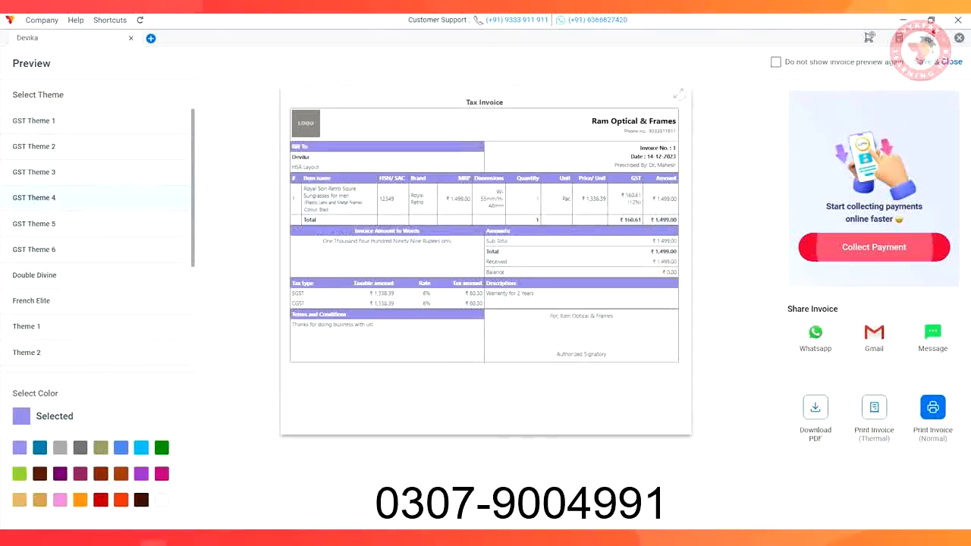
Switch the sale invoice to the Double Divine theme.
{"action": "left_click", "coordinate": [34, 275]}
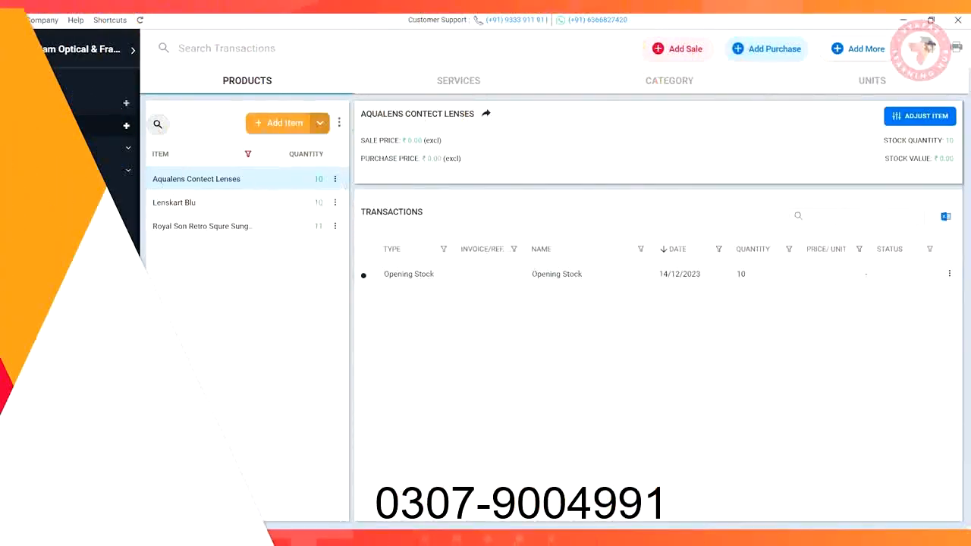
Open the list of sale invoices and filter its party name column by the customer's name.
{"action": "left_click", "coordinate": [35, 148]}
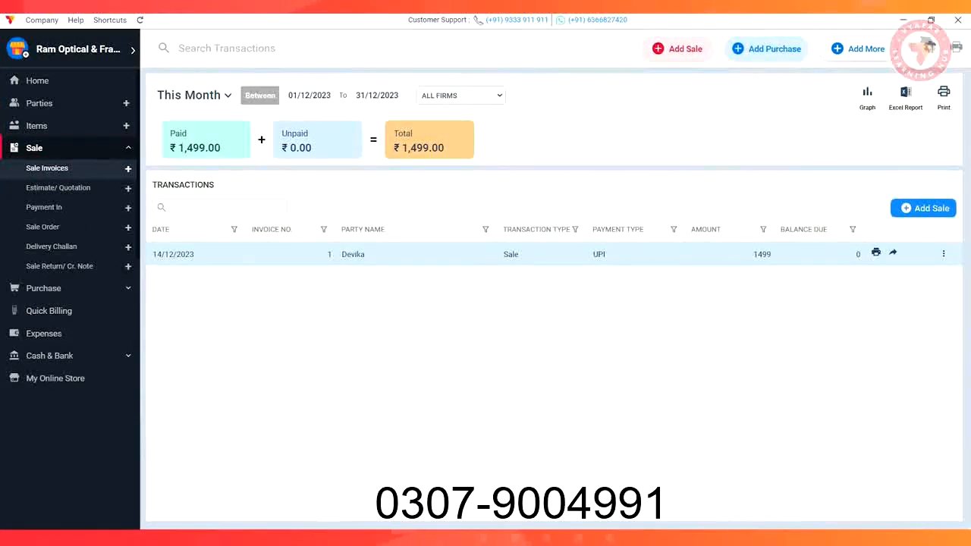
{"action": "left_click", "coordinate": [486, 229]}
{"action": "type", "text": "De"}
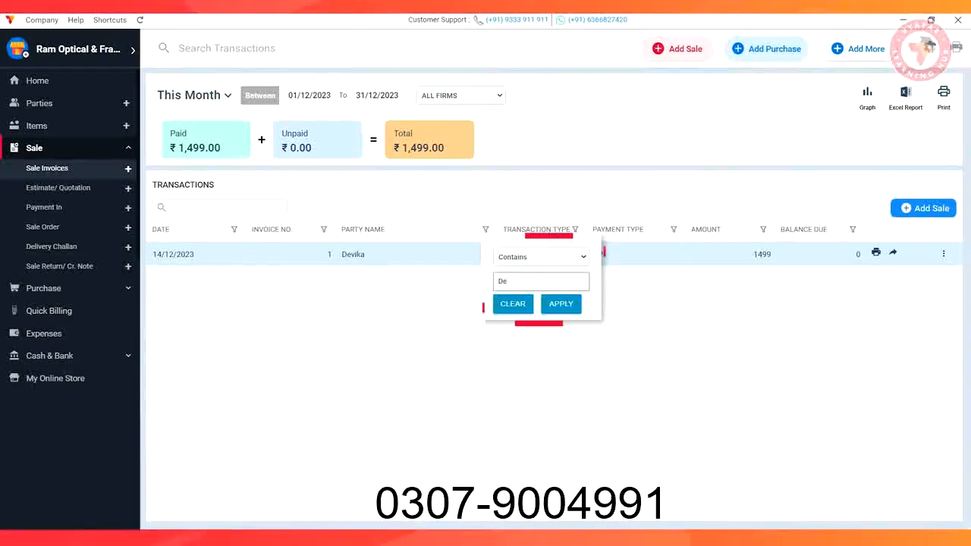
{"action": "type", "text": "vika"}
{"action": "key", "text": "Return"}
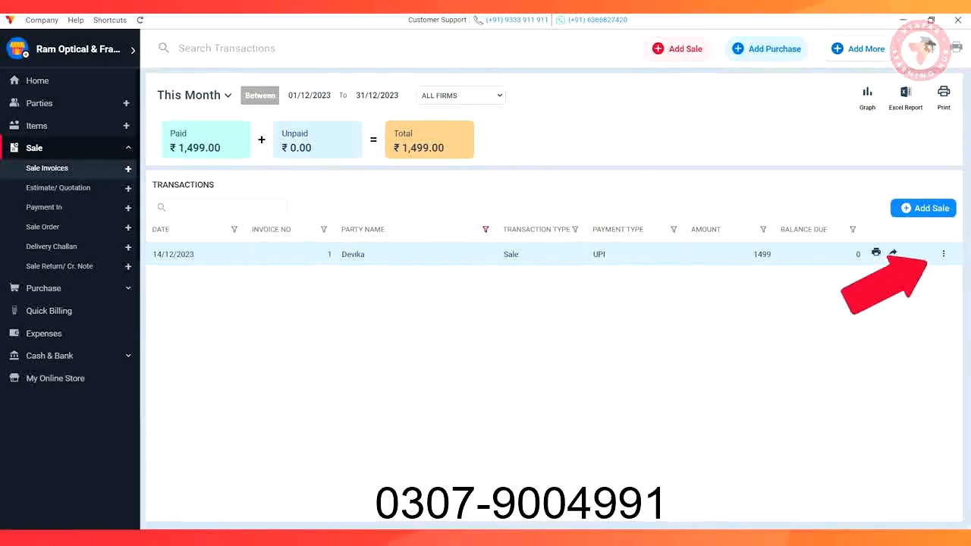
Convert the filtered invoice to a return, add the description Damaged, mark the full amount paid and save the credit note.
{"action": "left_click", "coordinate": [943, 254]}
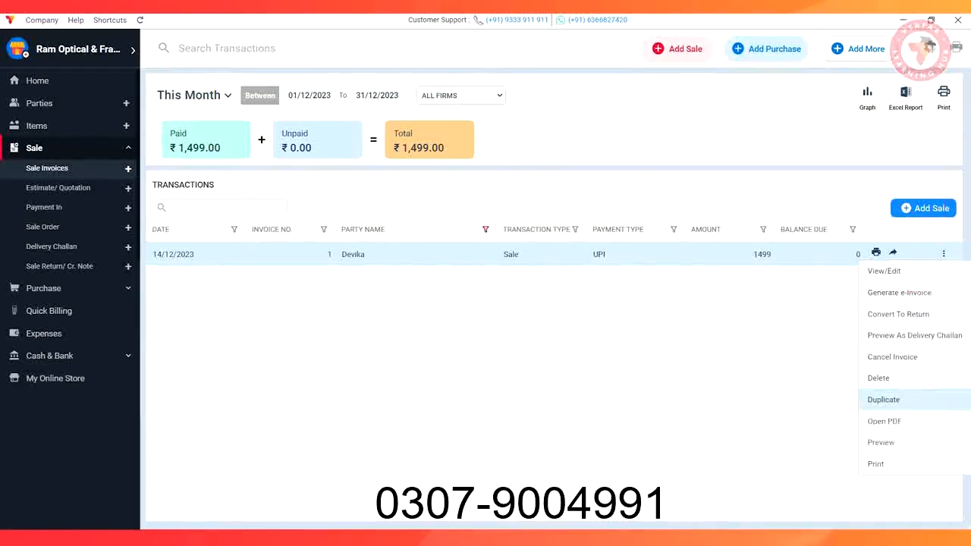
{"action": "left_click", "coordinate": [898, 314]}
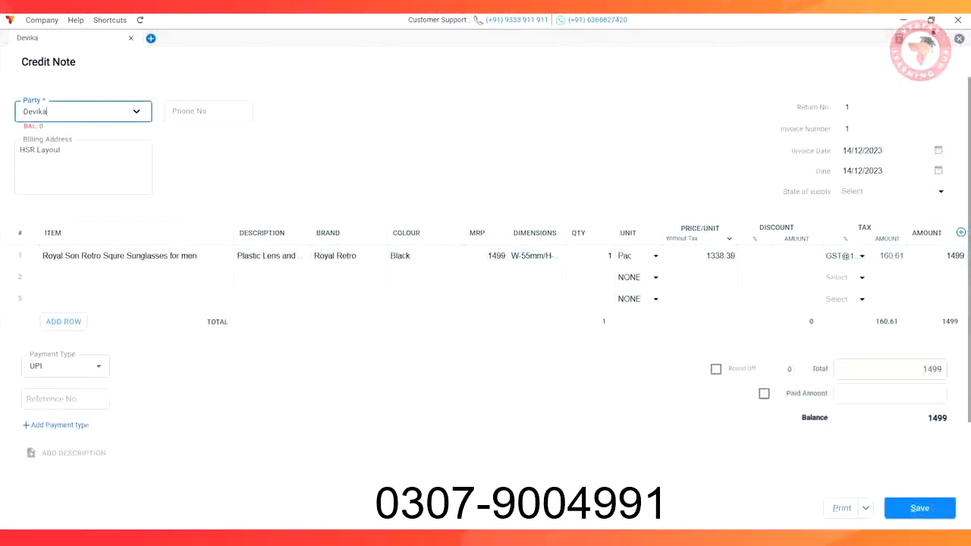
{"action": "left_click", "coordinate": [72, 453]}
{"action": "key", "text": "Tab"}
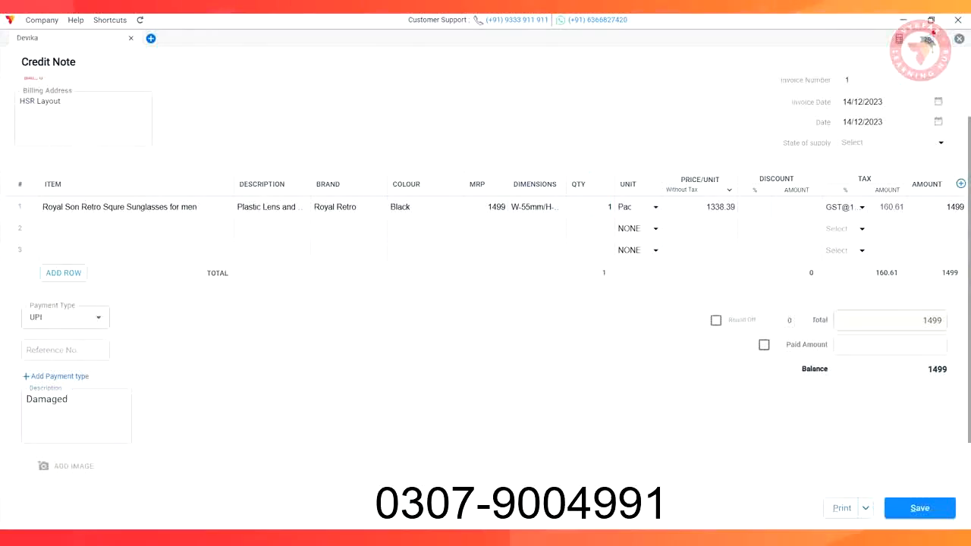
{"action": "left_click", "coordinate": [764, 344]}
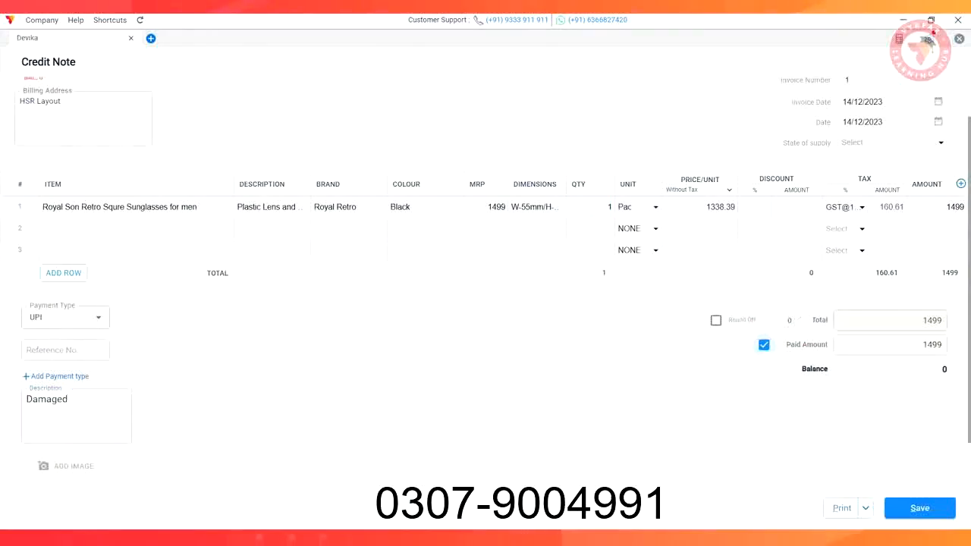
{"action": "left_click", "coordinate": [919, 507]}
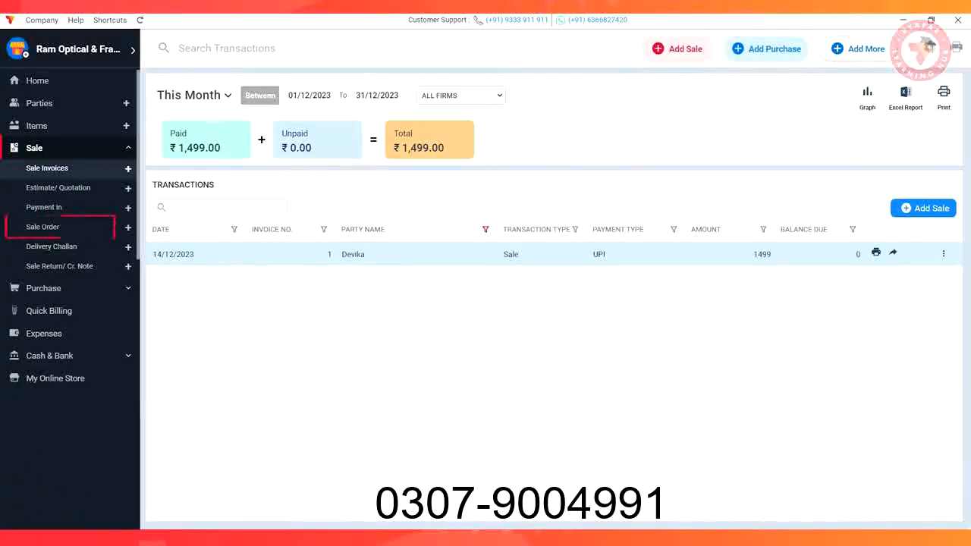
Start a sale order for the same customer with one Blue Royal Son Retro Squre Sunglasses for men, MRP 1299.
{"action": "left_click", "coordinate": [43, 227]}
{"action": "left_click", "coordinate": [554, 379]}
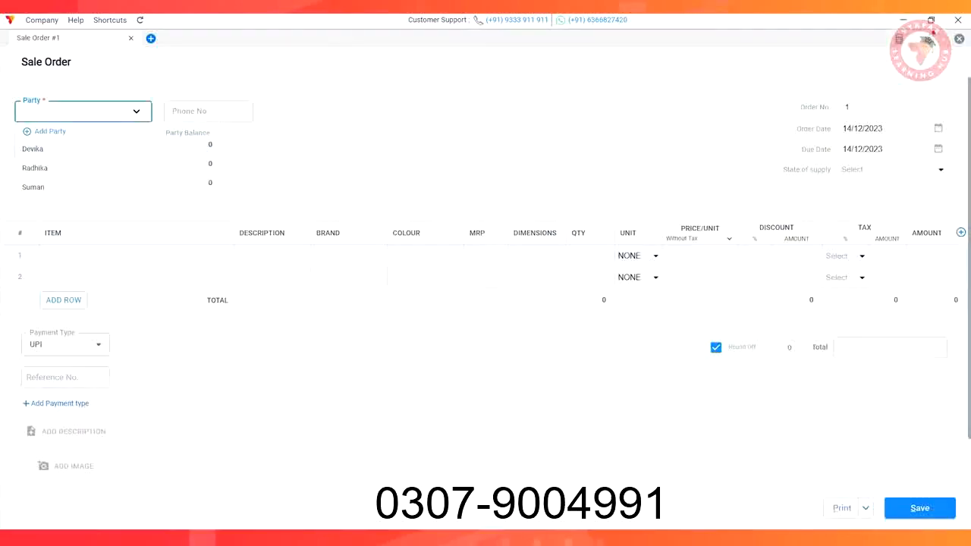
{"action": "left_click", "coordinate": [33, 148]}
{"action": "left_click", "coordinate": [128, 256]}
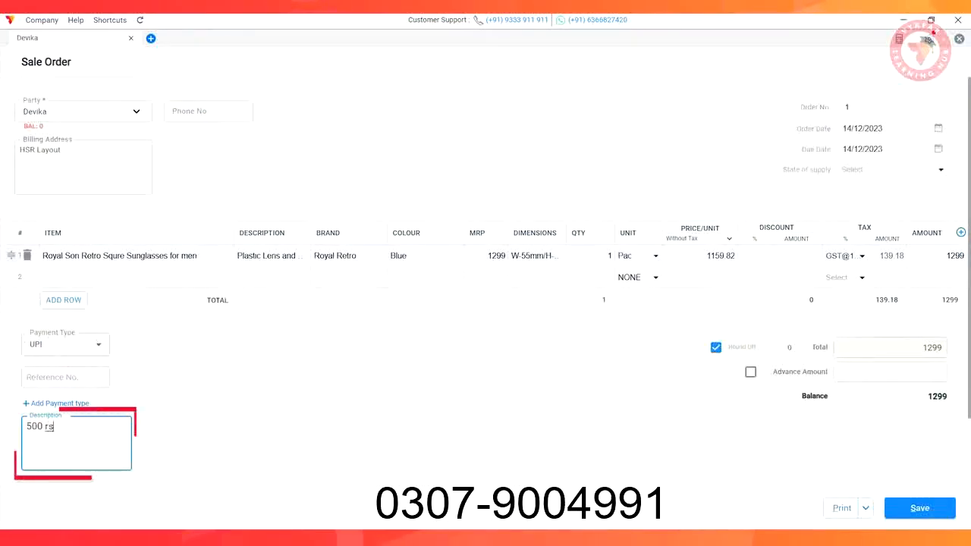
Add the description 500 rs. Advance received, enter 500 as the advance amount and save the sale order.
{"action": "type", "text": "Advance received"}
{"action": "left_click", "coordinate": [750, 371]}
{"action": "type", "text": "5000"}
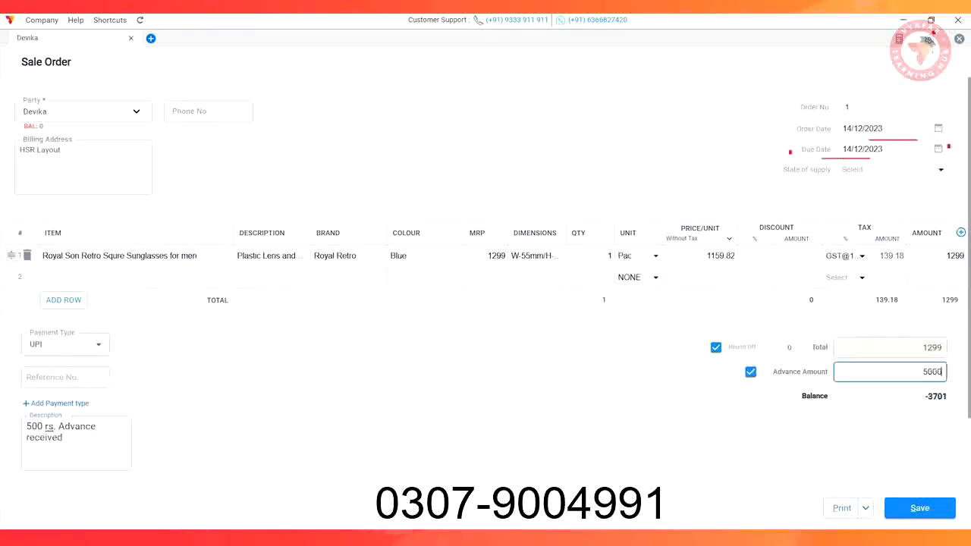
{"action": "left_click", "coordinate": [919, 507]}
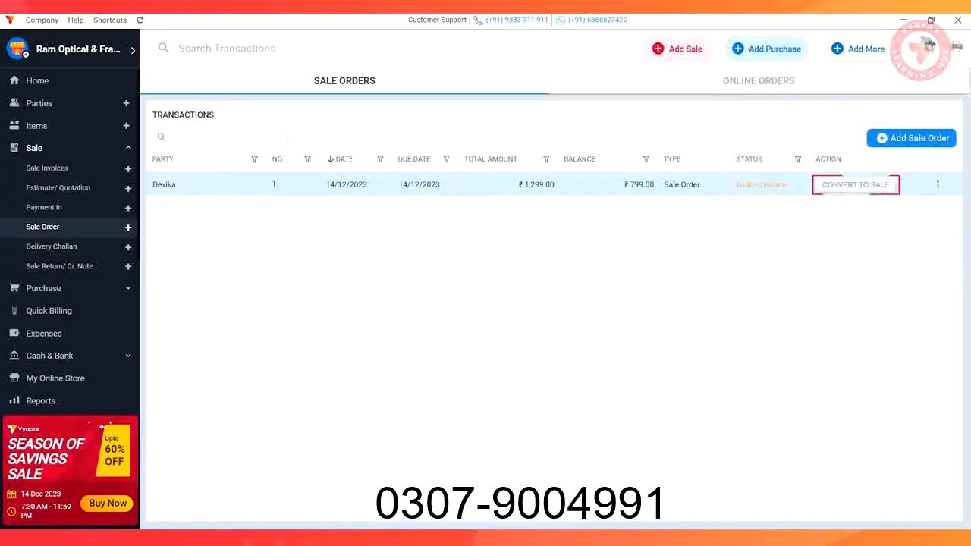
Convert the customer's sale order to a sale and save the invoice.
{"action": "left_click", "coordinate": [859, 185]}
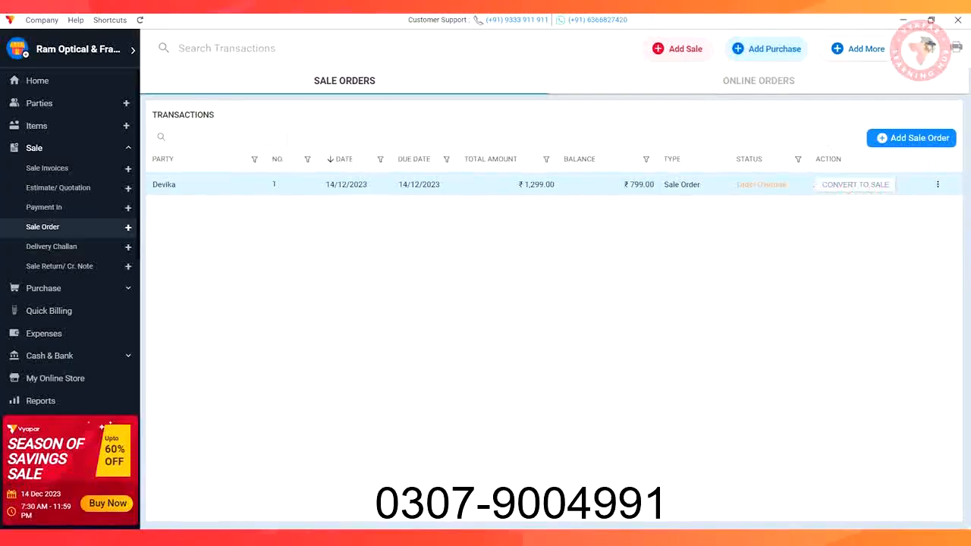
{"action": "left_click", "coordinate": [921, 508]}
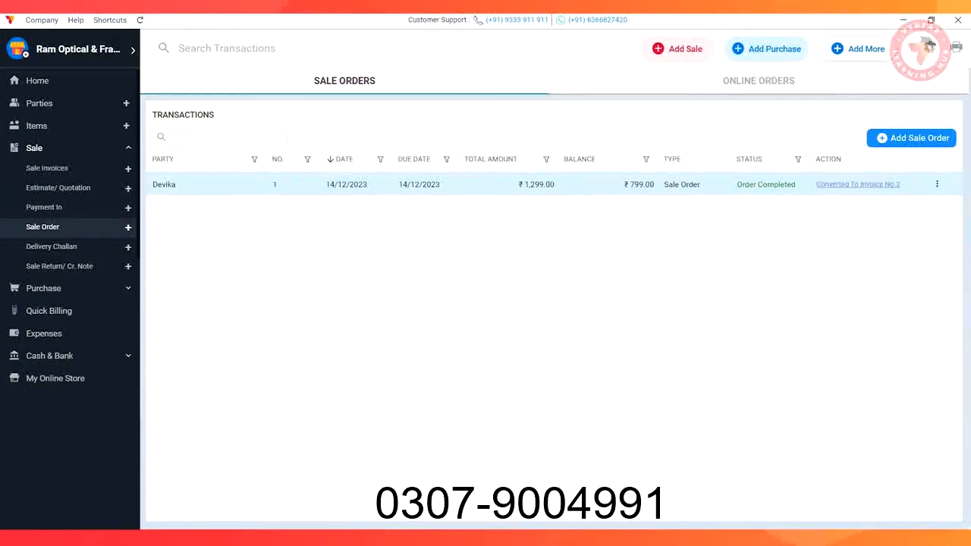
View the expense categories and the My Online Store page.
{"action": "left_click", "coordinate": [118, 333]}
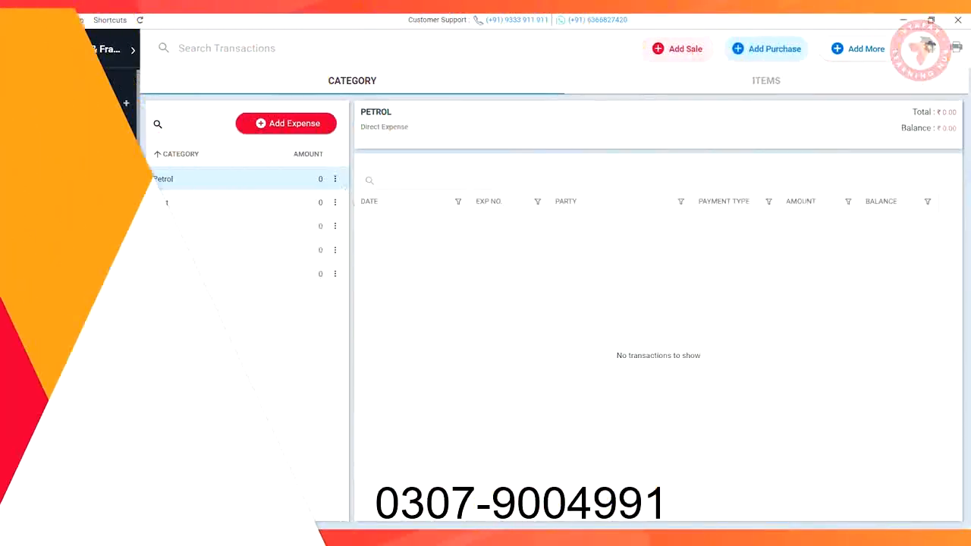
{"action": "left_click", "coordinate": [47, 378]}
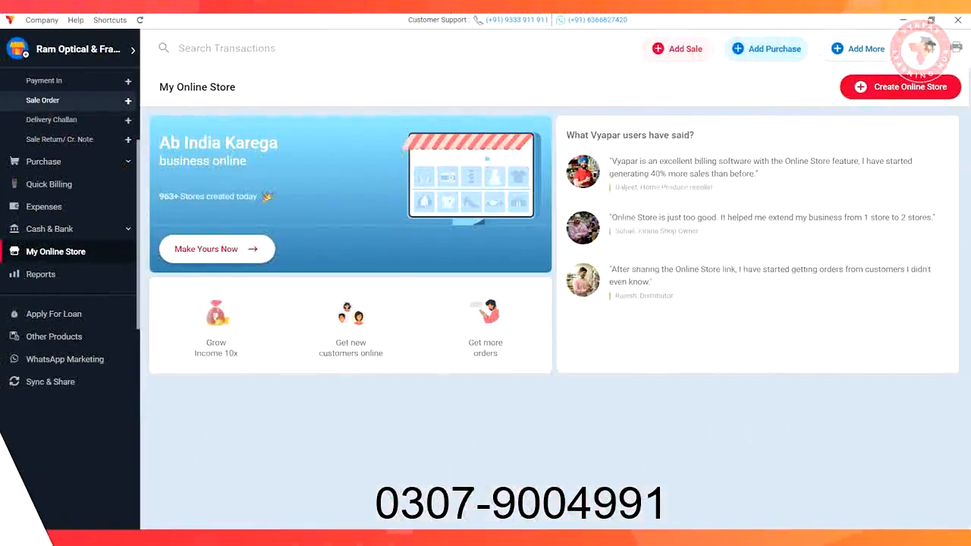
Open the Sale report and check the filter options for its date and transaction type columns.
{"action": "left_click", "coordinate": [40, 275]}
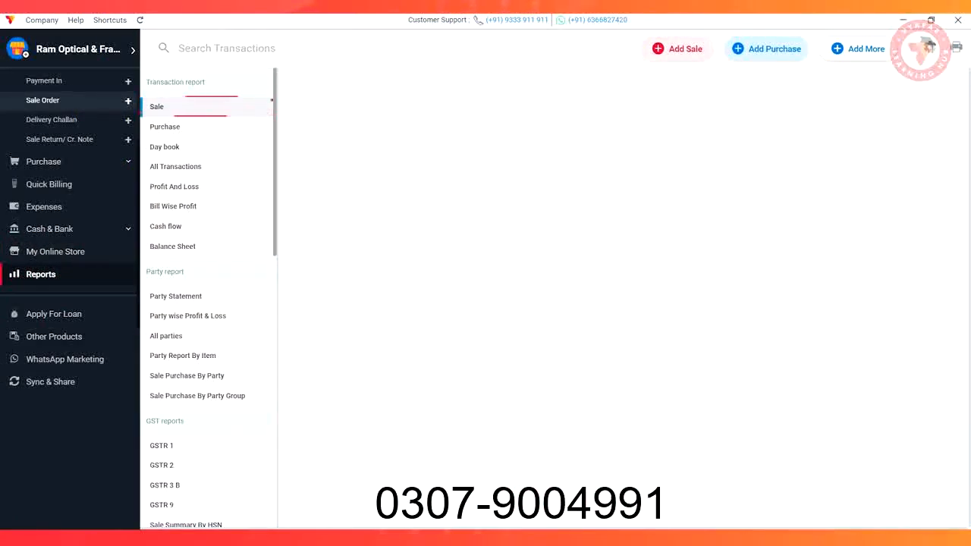
{"action": "left_click", "coordinate": [354, 229]}
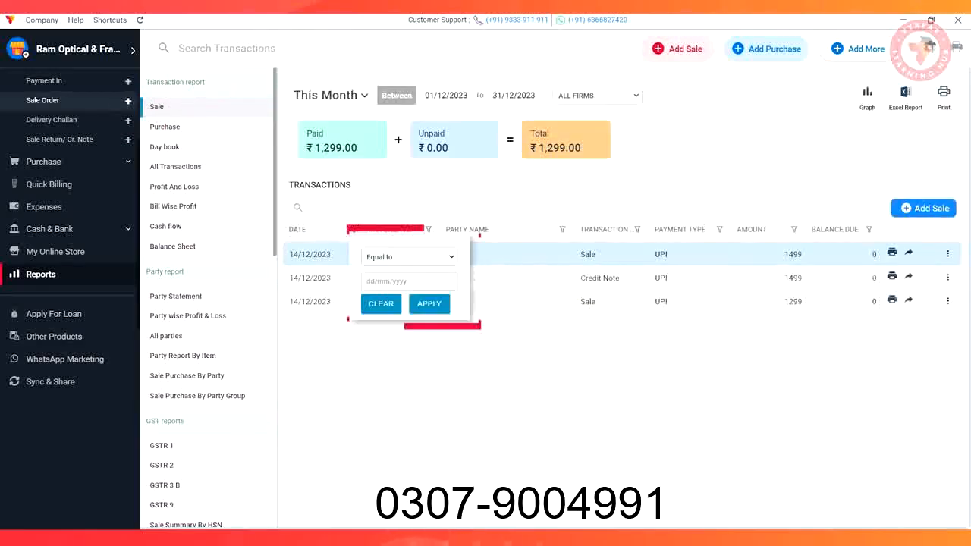
{"action": "key", "text": "Escape"}
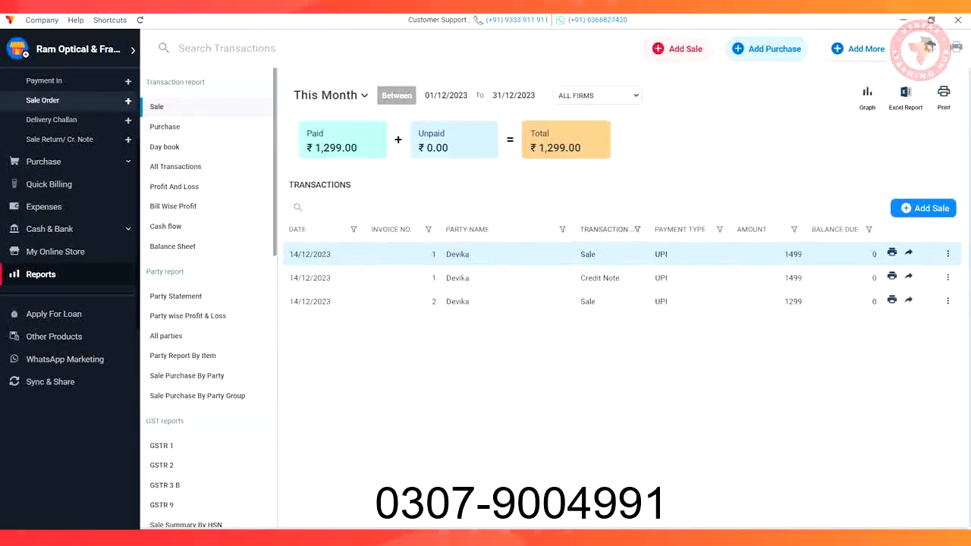
{"action": "left_click", "coordinate": [637, 229]}
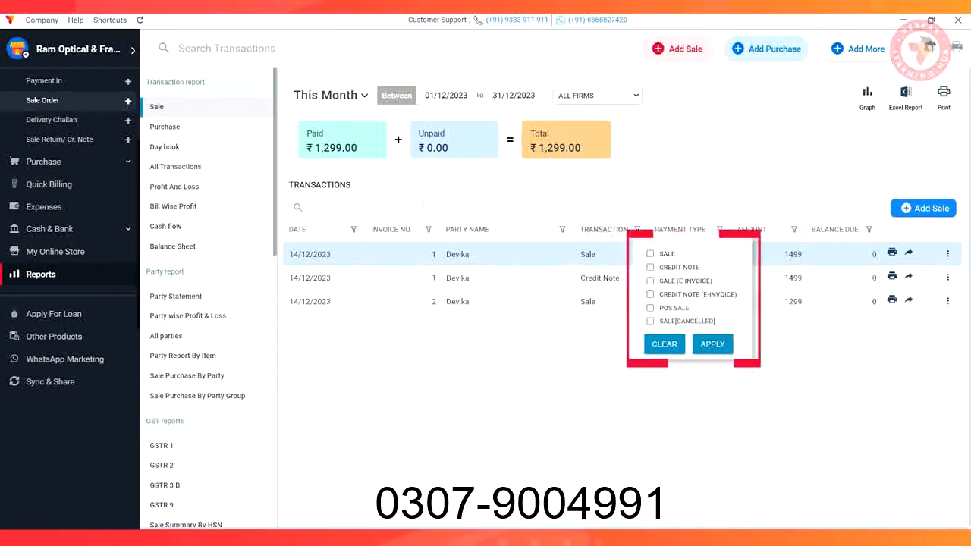
{"action": "key", "text": "Escape"}
View the Purchase, Day book, All Transactions, Profit And Loss and Bill Wise Profit reports.
{"action": "left_click", "coordinate": [165, 126]}
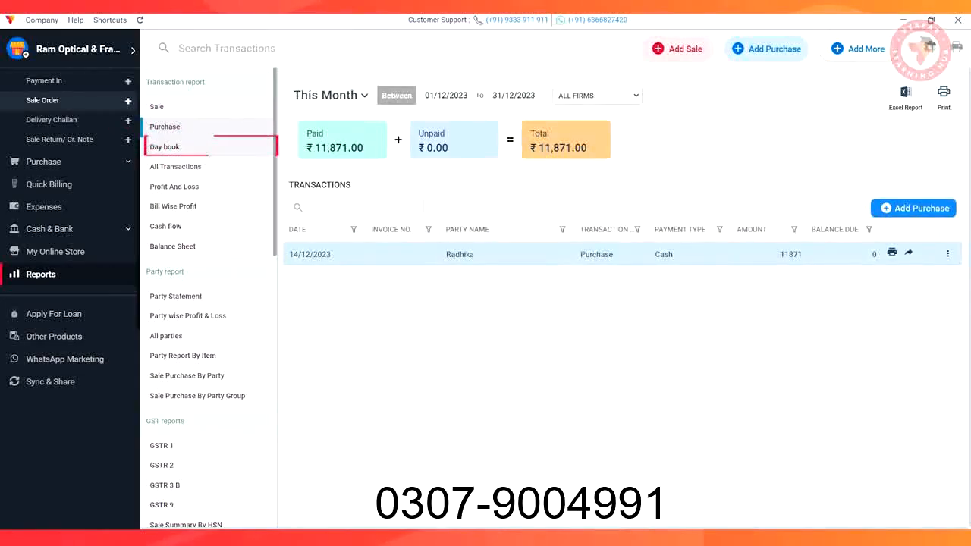
{"action": "left_click", "coordinate": [165, 148]}
{"action": "left_click", "coordinate": [175, 166]}
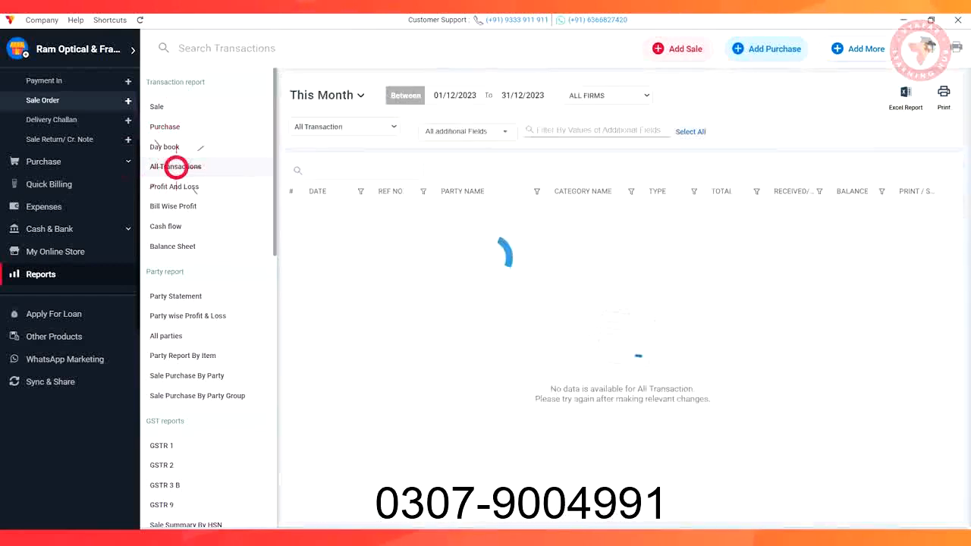
{"action": "left_click", "coordinate": [175, 187]}
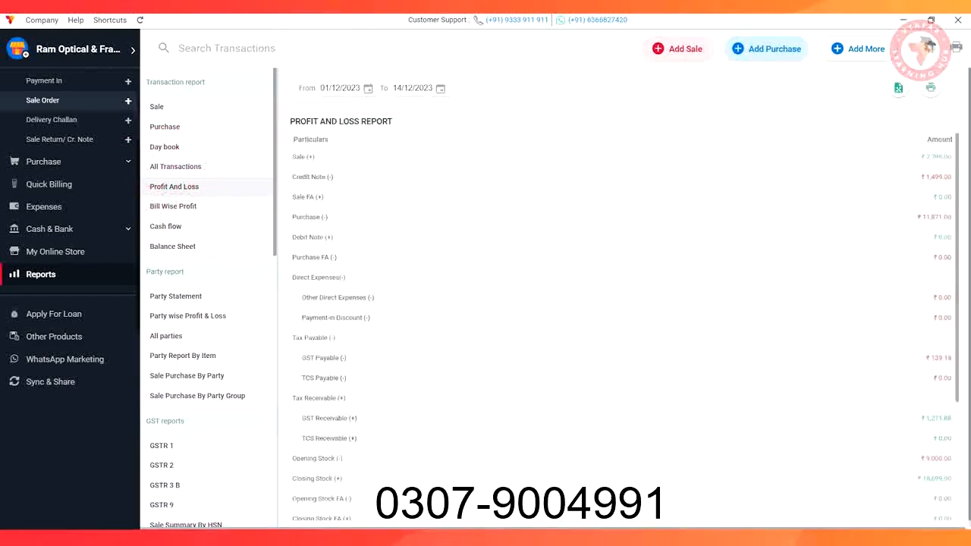
{"action": "left_click", "coordinate": [174, 205]}
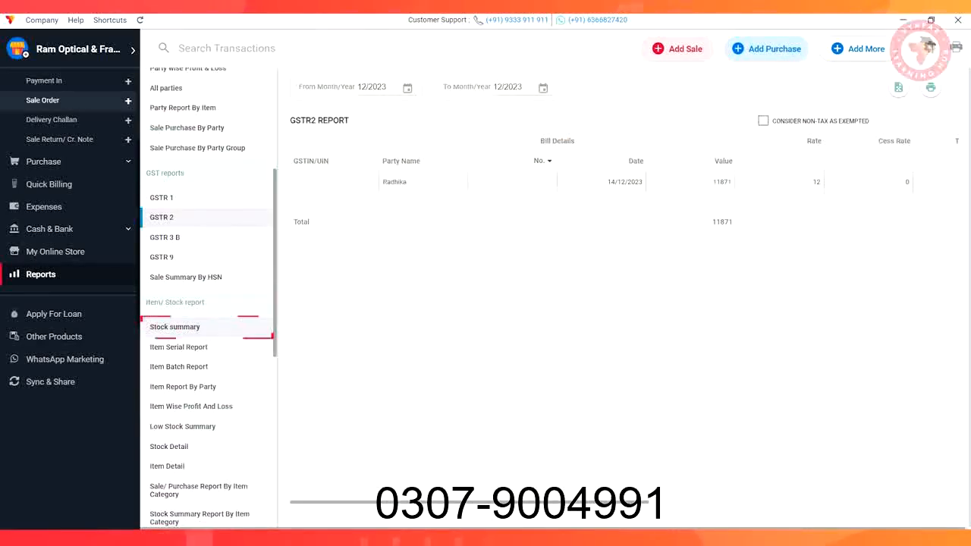
View the Item Wise Profit And Loss report and the Sale/Purchase Report By Item Category.
{"action": "left_click", "coordinate": [191, 406]}
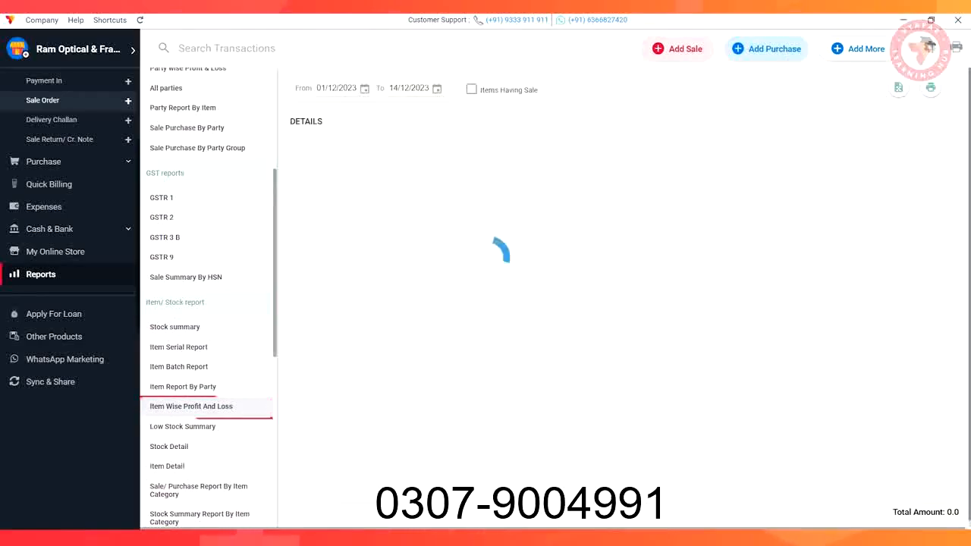
{"action": "scroll", "coordinate": [205, 341], "scroll_direction": "down", "scroll_amount": 3}
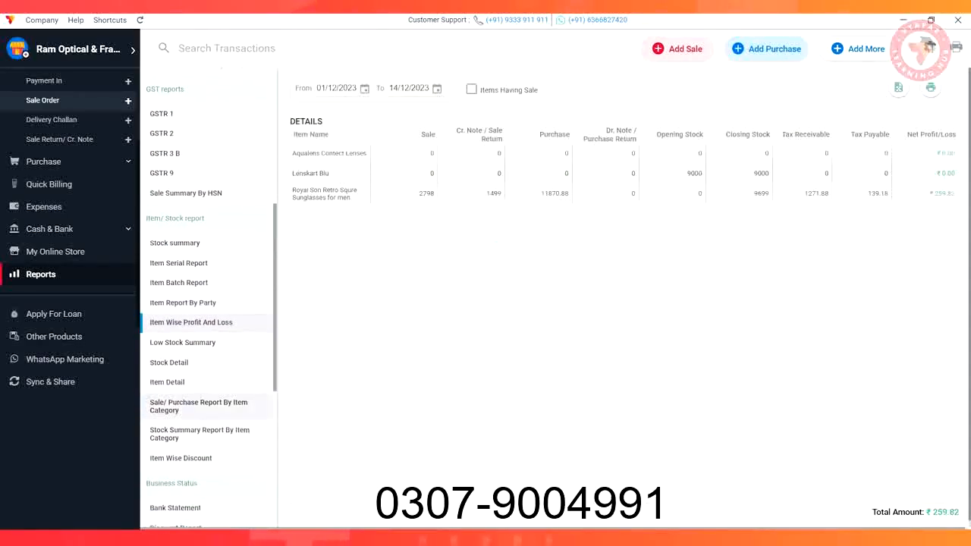
{"action": "left_click", "coordinate": [199, 407]}
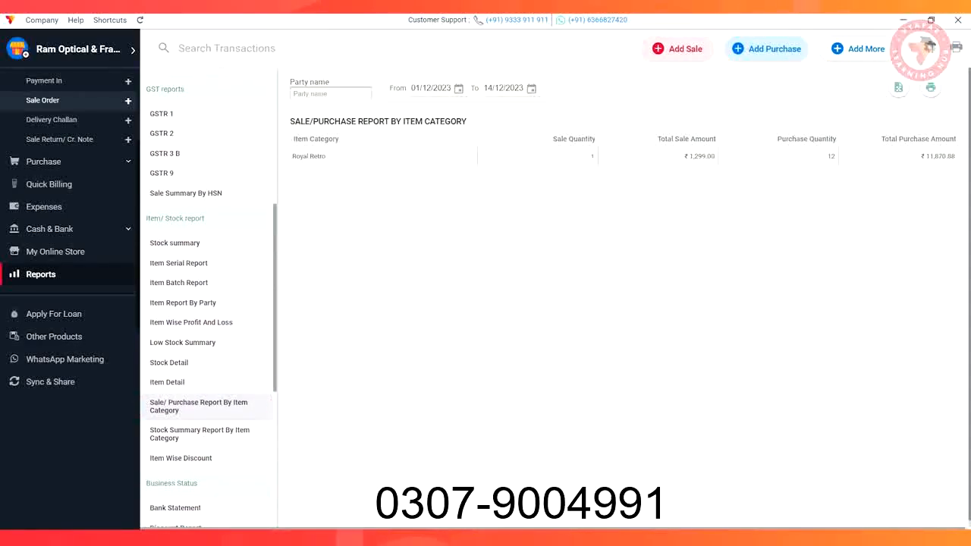